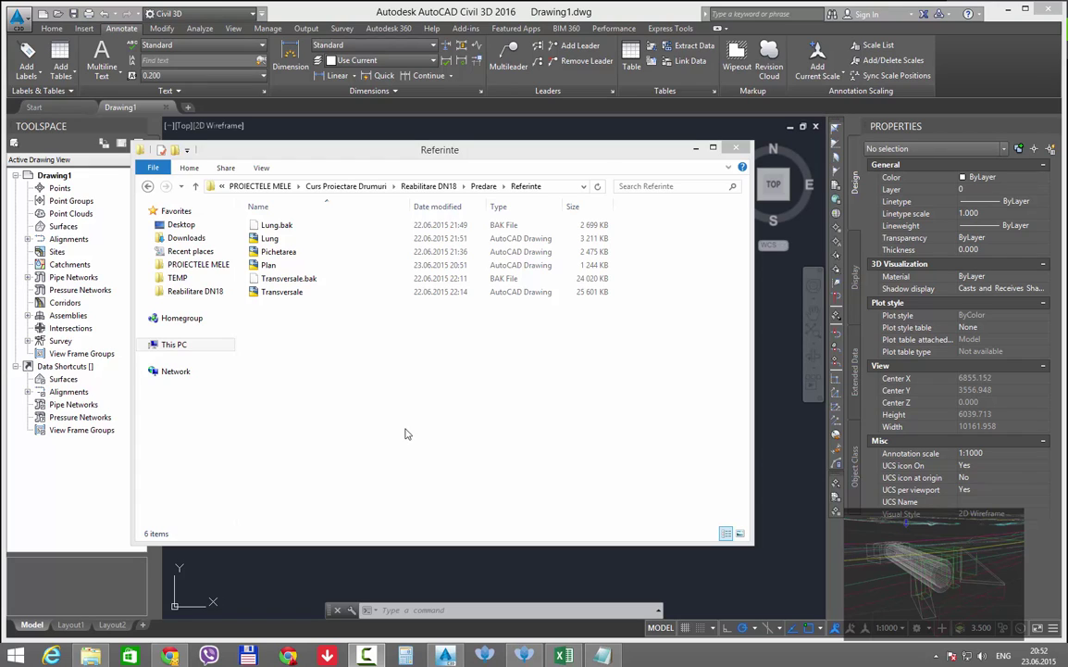
Delete the Transversale.bak and Lung.bak backup files from the Referinte folder
left_click(285, 278)
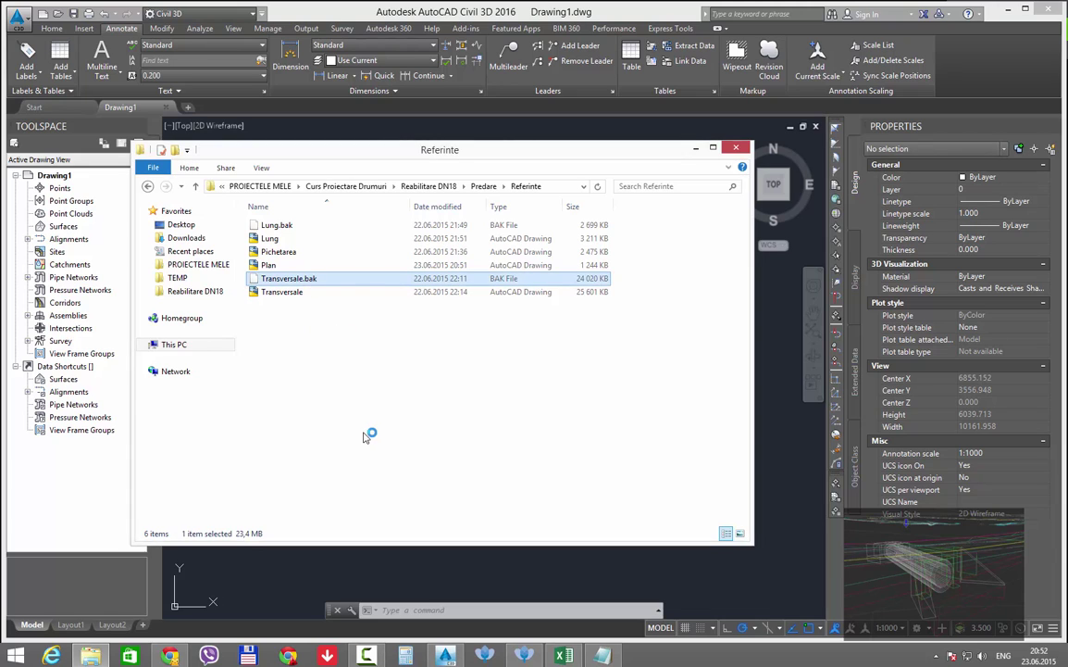
key("Delete")
key("Home")
key("Delete")
Review the Display and Open and Save options, with no backup copy on save, and accept them
left_click(402, 560)
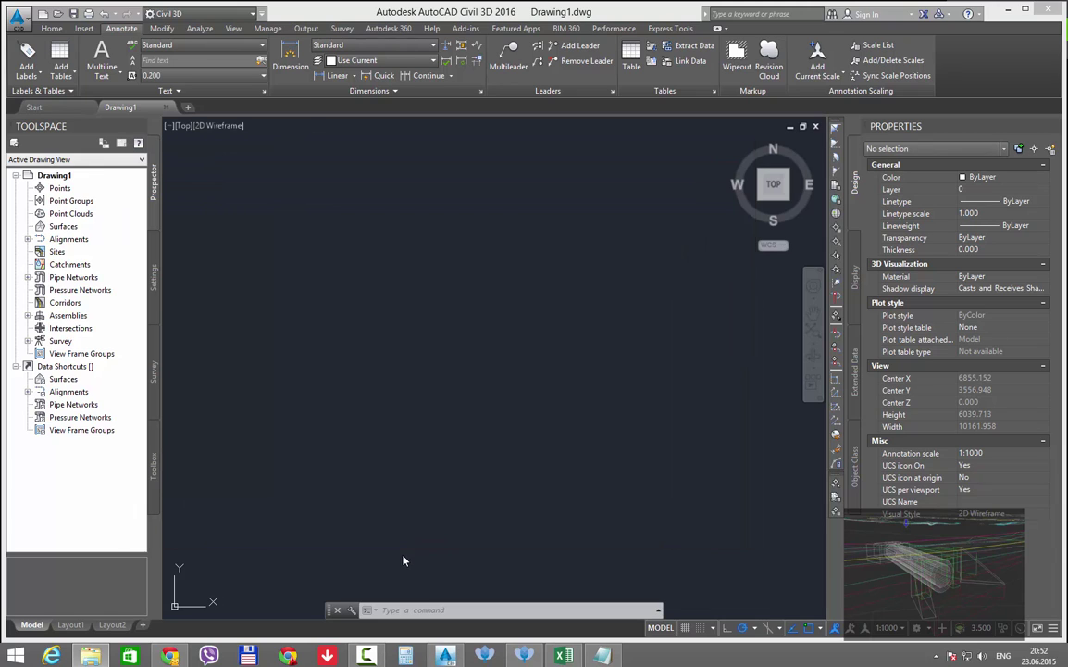
right_click(375, 388)
left_click(435, 566)
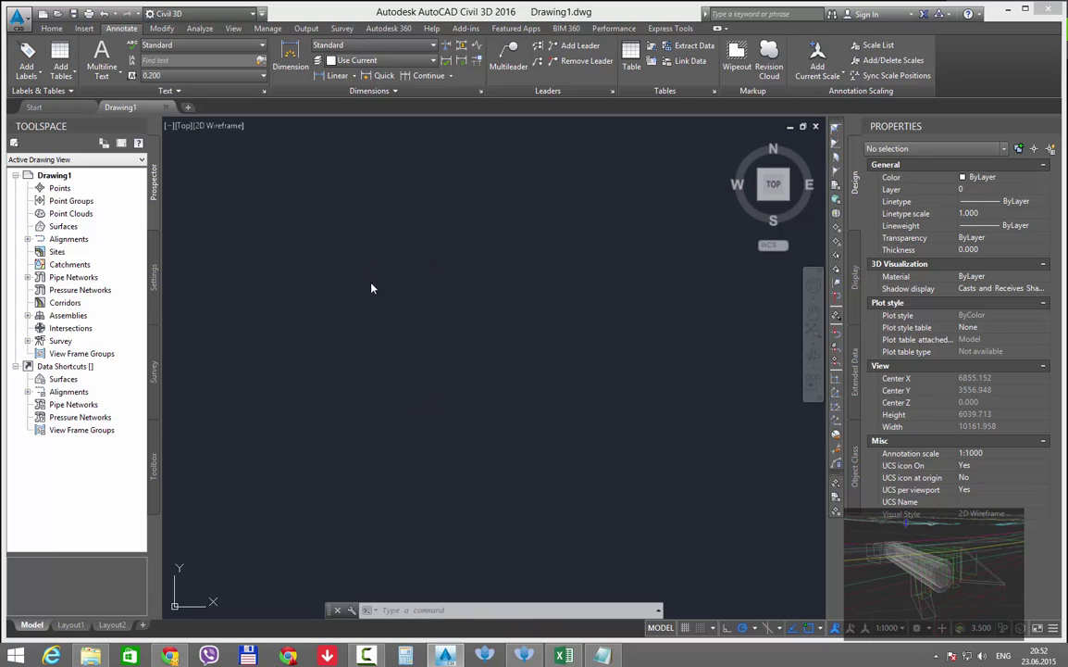
left_click(359, 179)
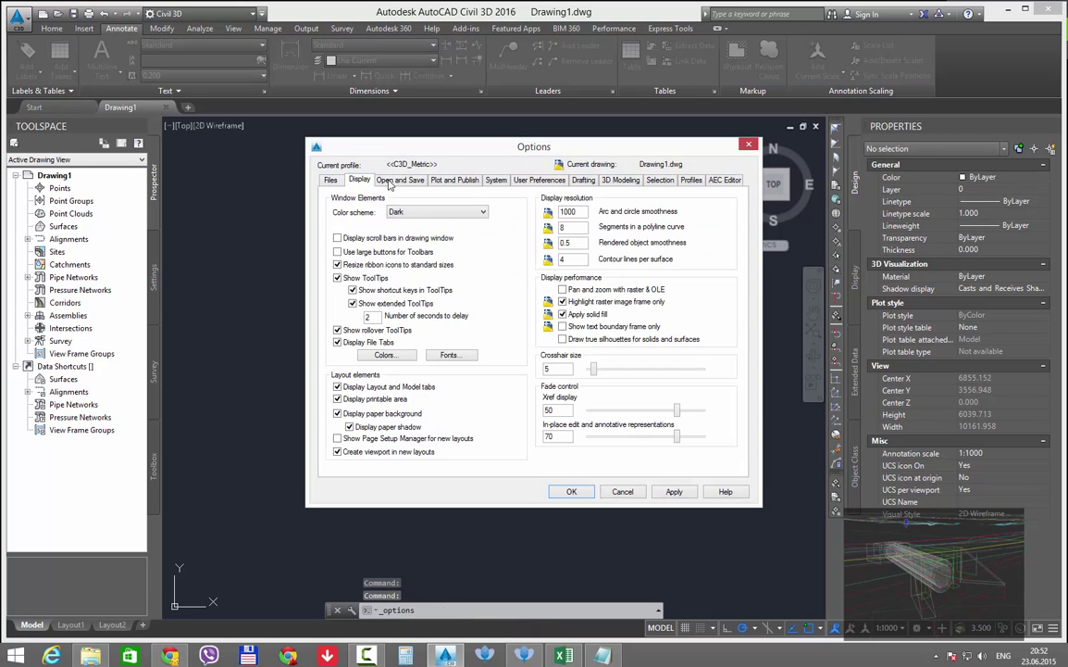
left_click(398, 181)
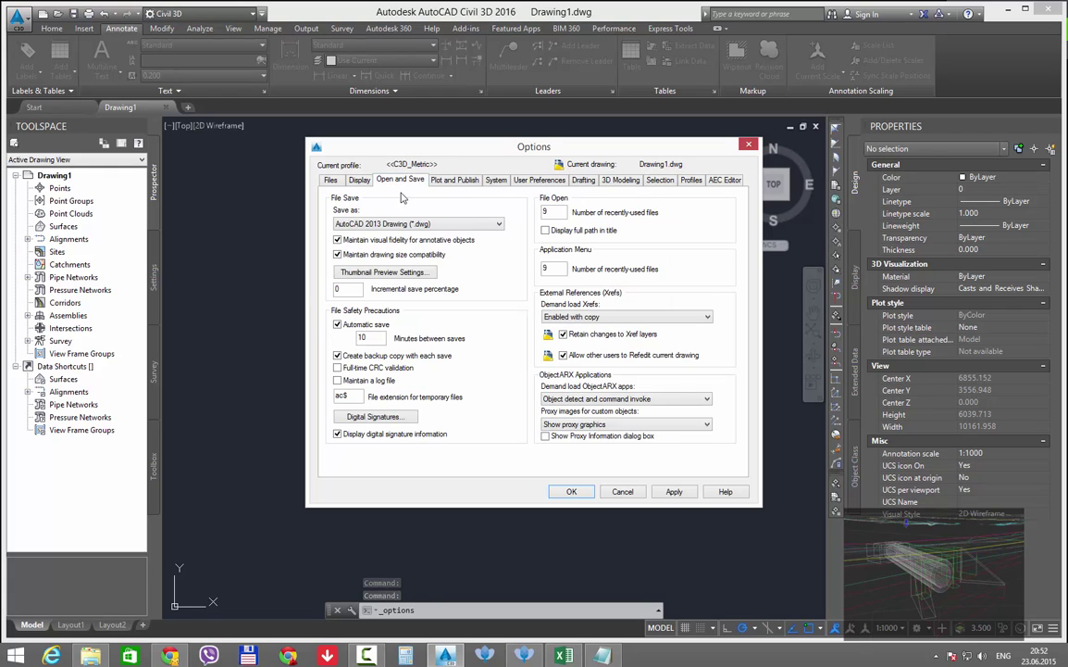
left_click(571, 491)
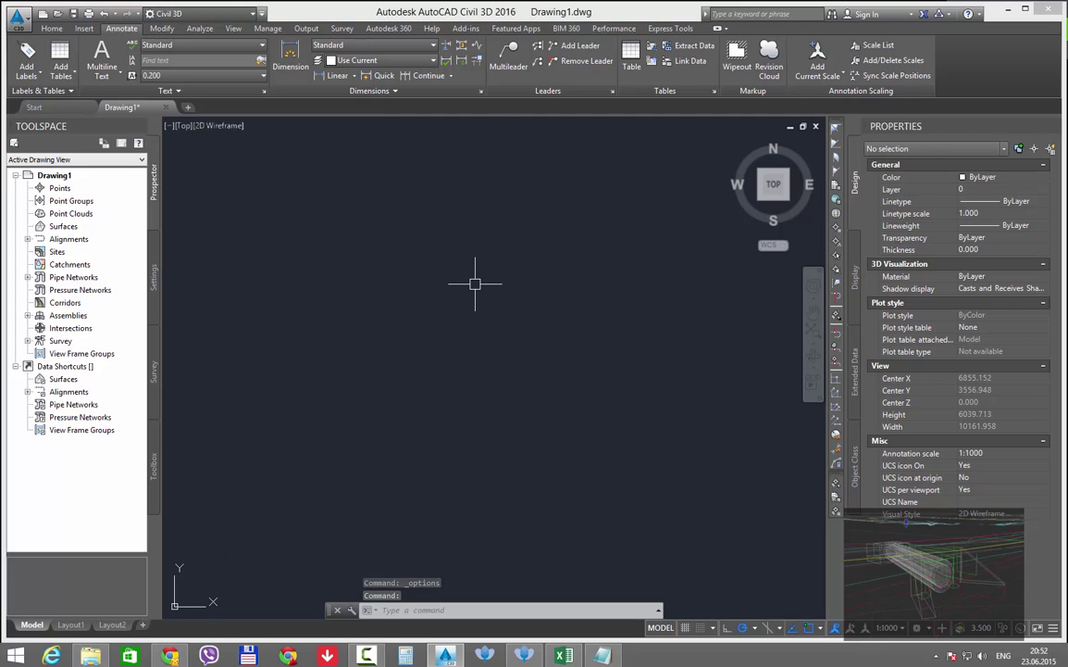
Browse the save dialog to D:\PROIECTELE MELE\Curs Proiectare Drumuri and pin Reabilitare DN18 as a quick place
key("ctrl+s")
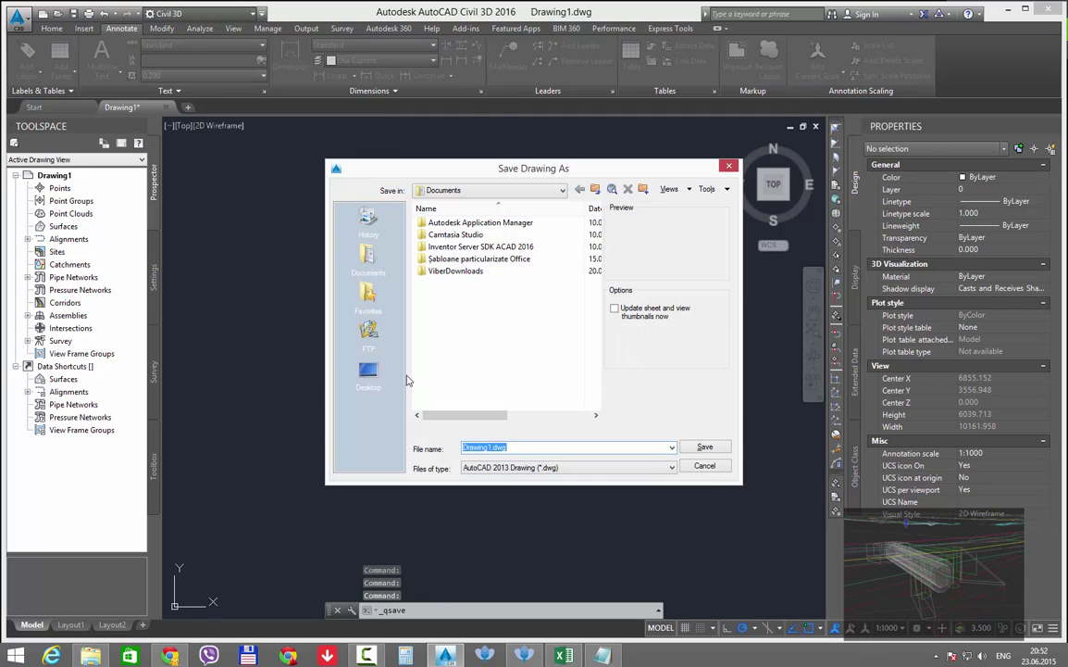
left_click(385, 381)
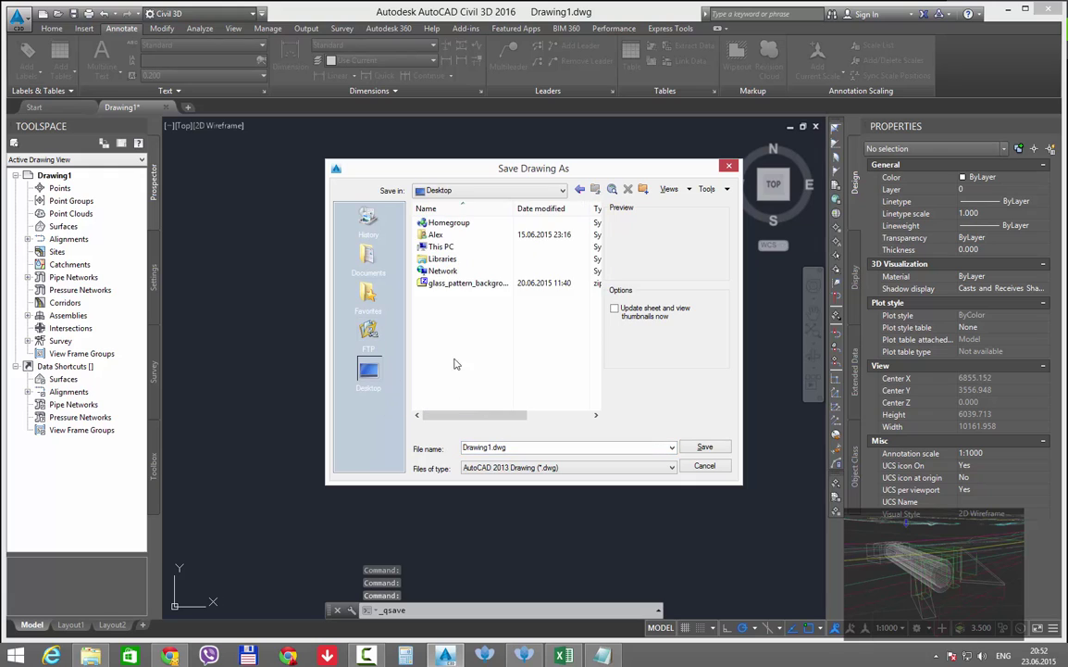
double_click(443, 246)
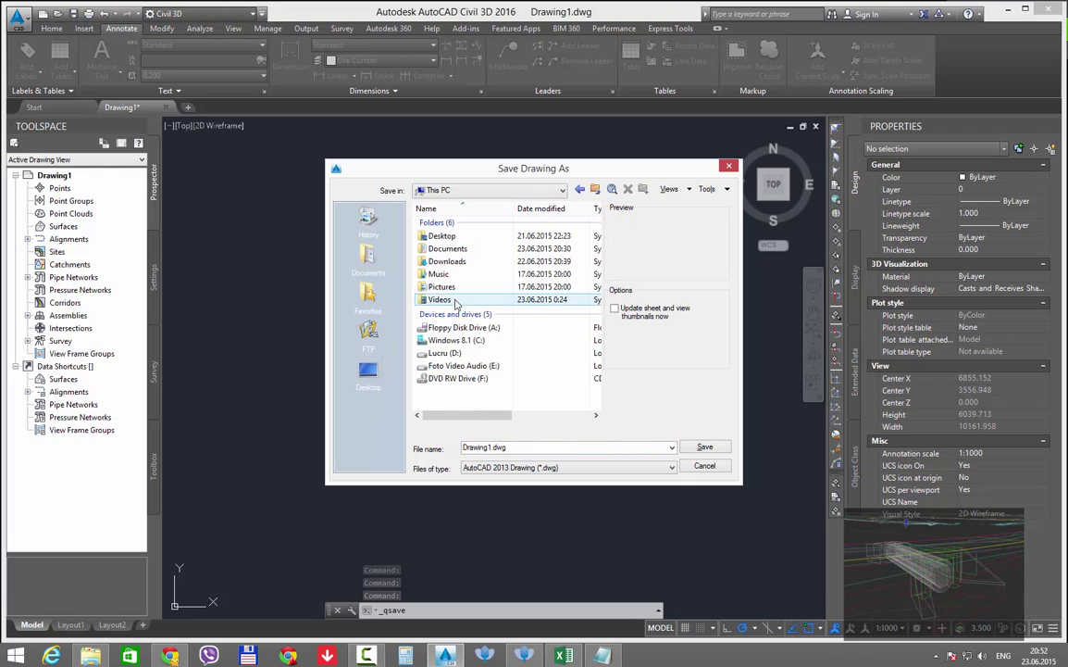
double_click(456, 356)
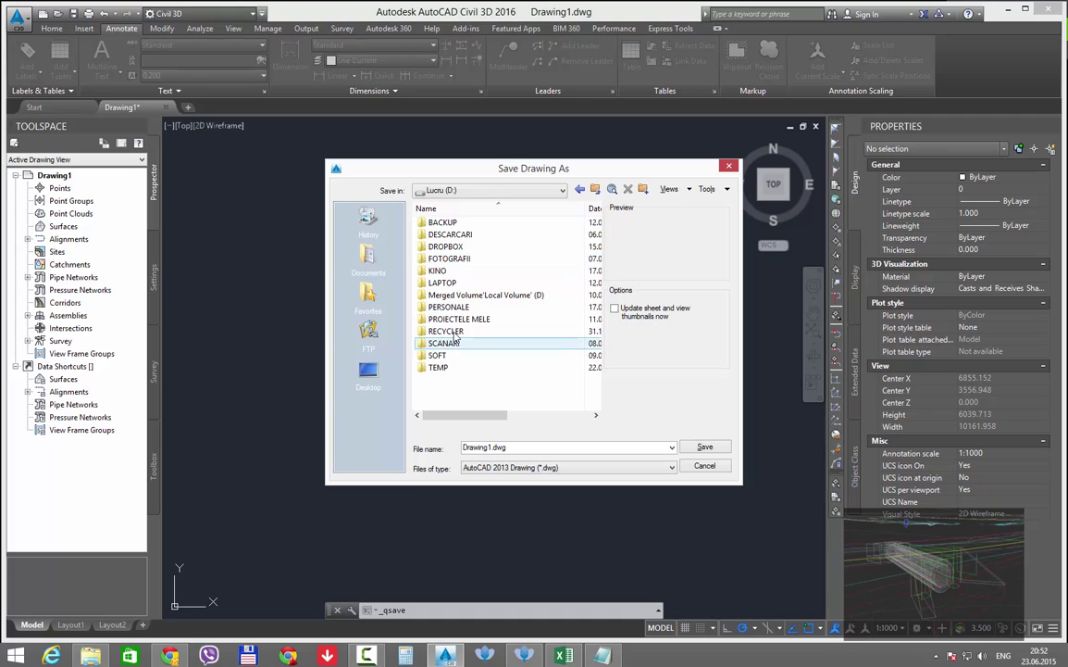
double_click(457, 319)
double_click(467, 223)
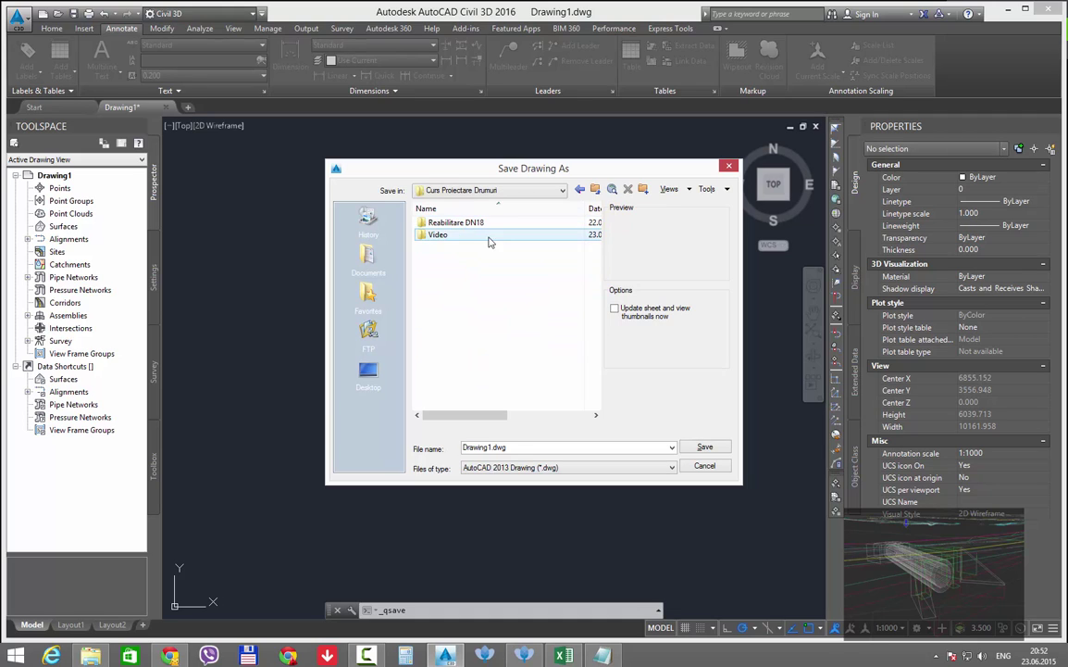
left_click_drag(467, 230, 367, 389)
Save the drawing as 'Plan de situatie' in the Reabilitare DN18\Predare folder
left_click(377, 426)
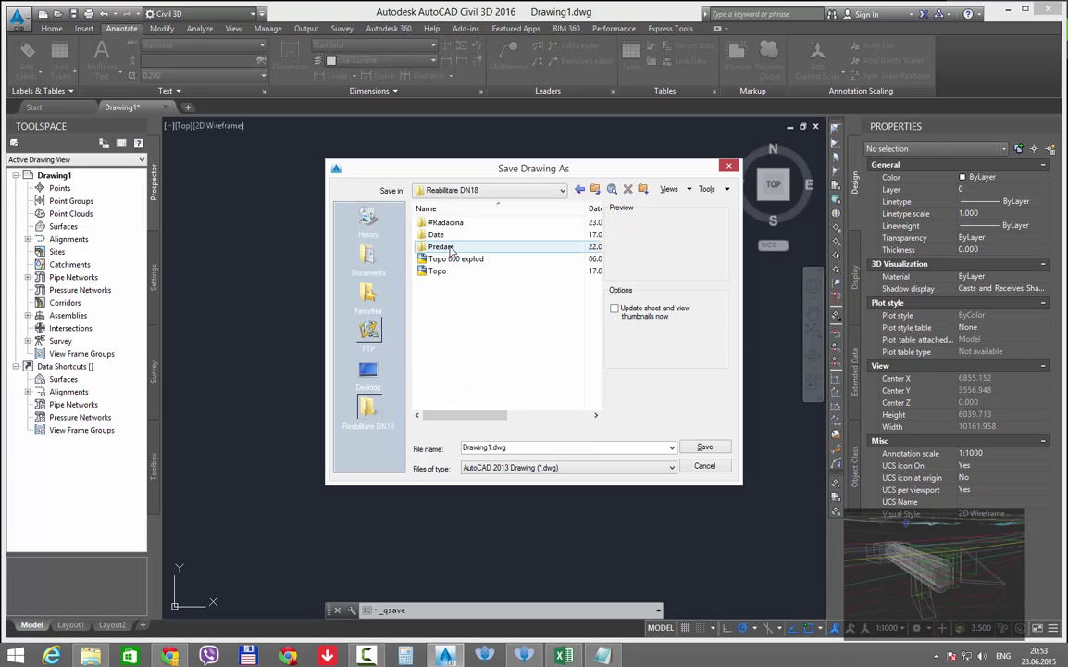
double_click(440, 246)
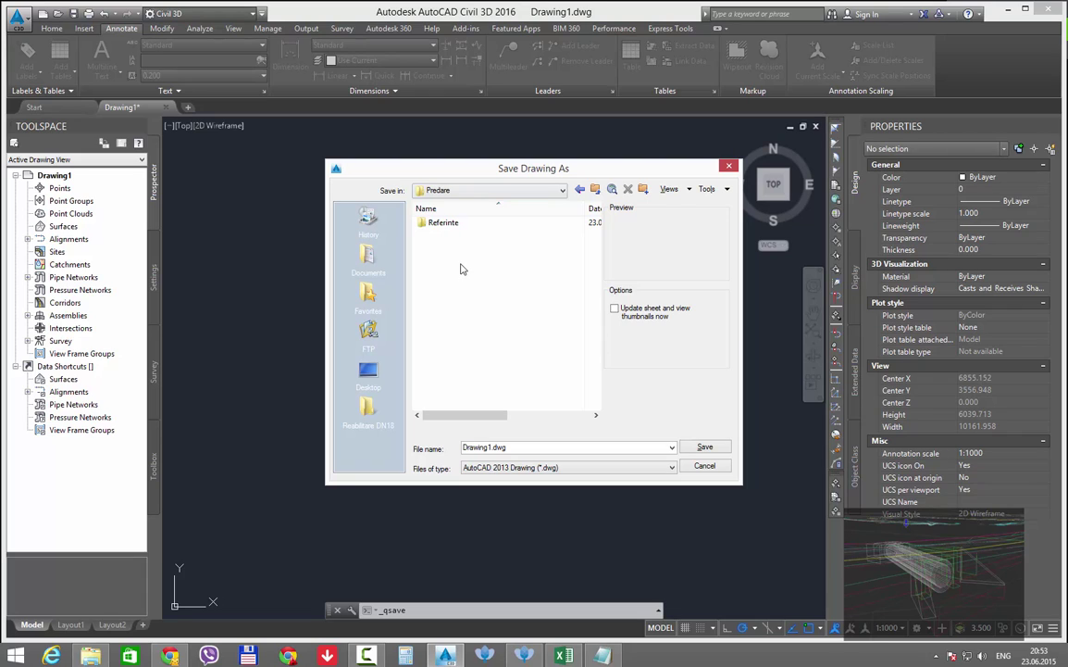
double_click(520, 447)
type("Plan ")
type("de situatie")
key("Return")
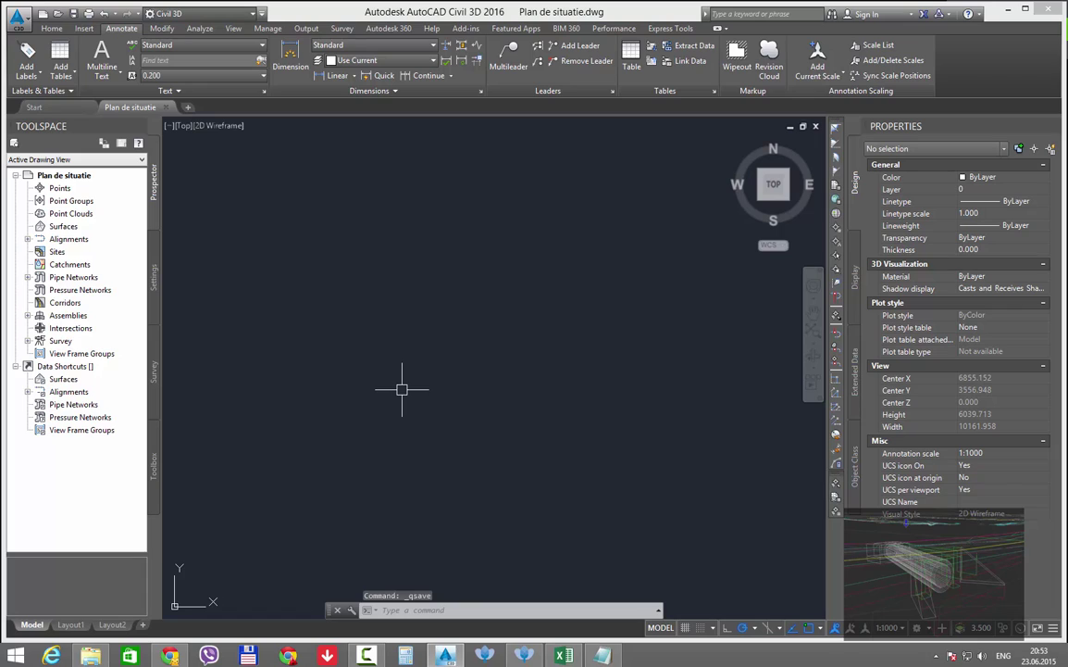
Check with UNITS that units are decimal 0.000, Deg/Min/Sec angles and meters, leaving them unchanged
type("units")
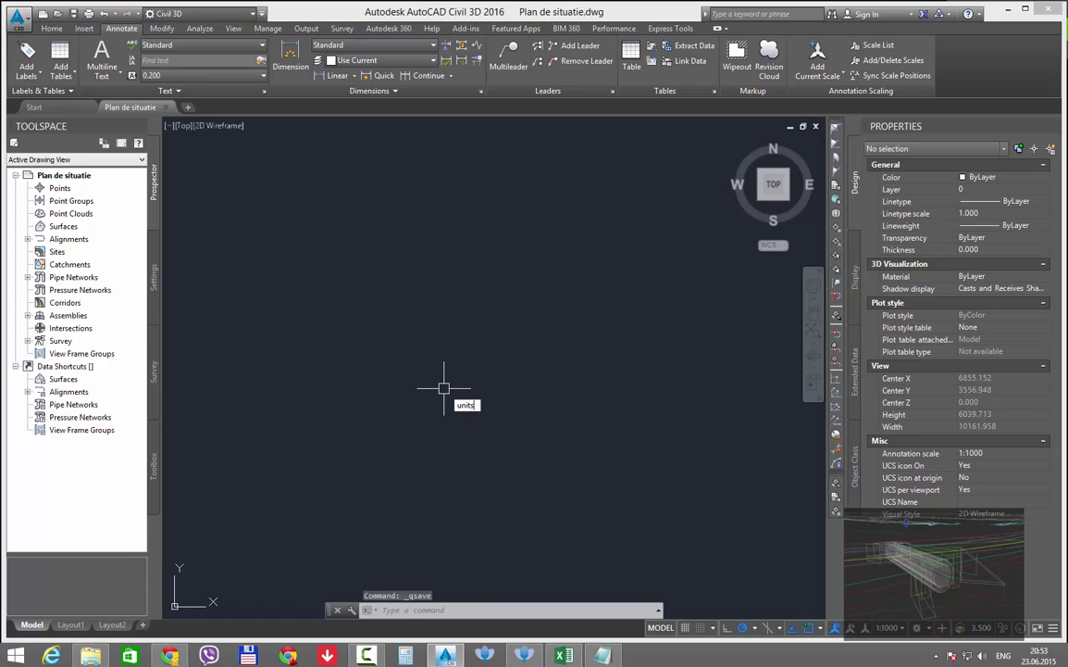
key("Return")
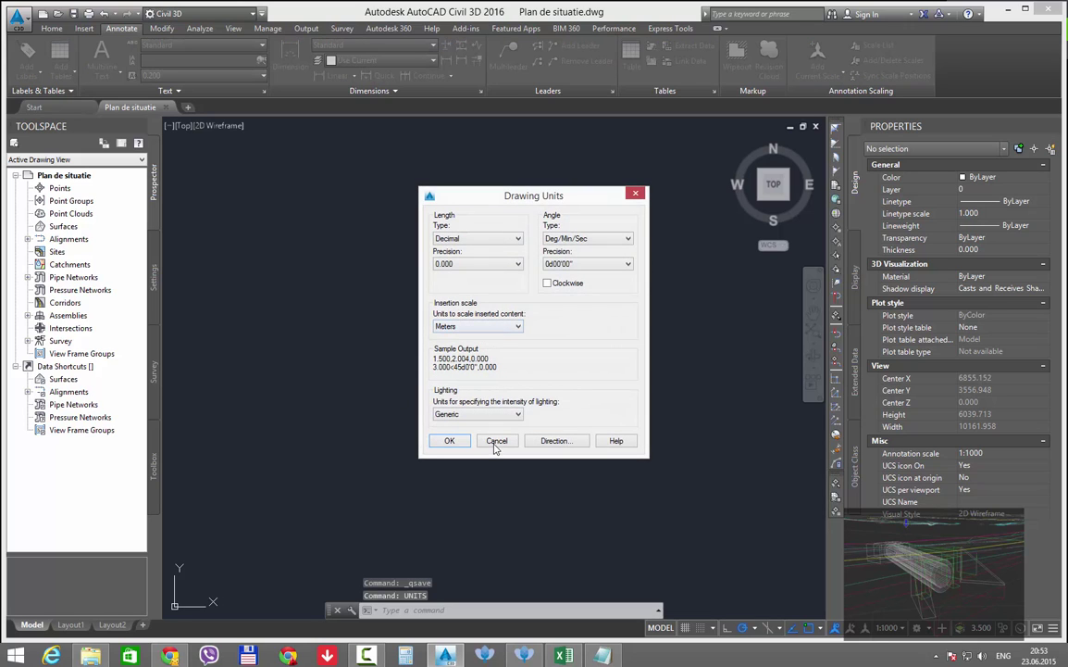
left_click(451, 440)
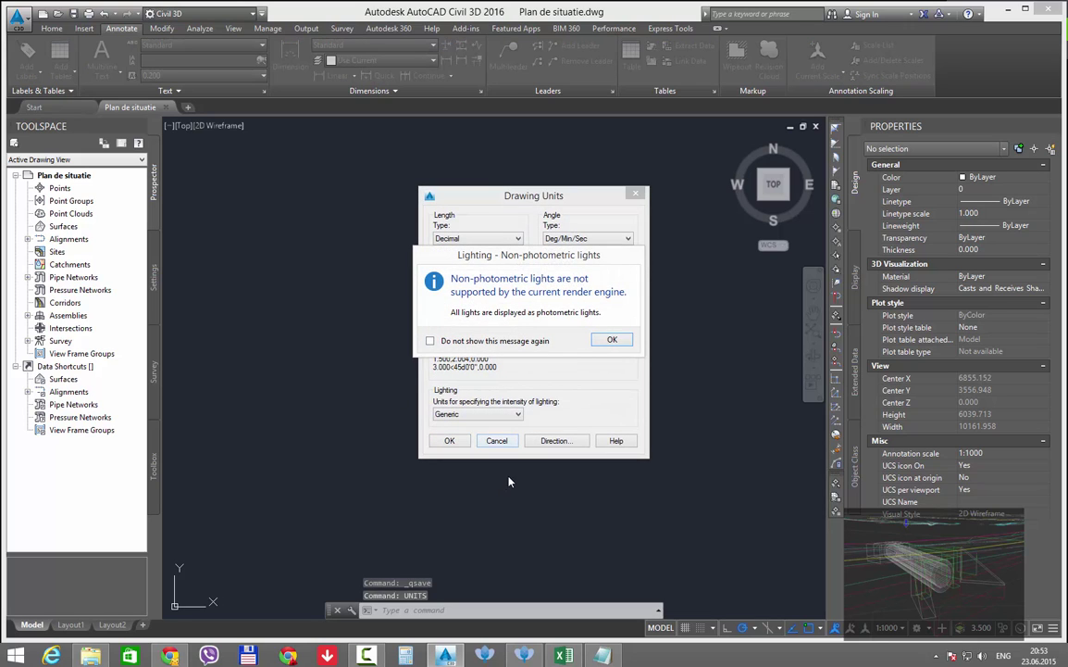
left_click(608, 341)
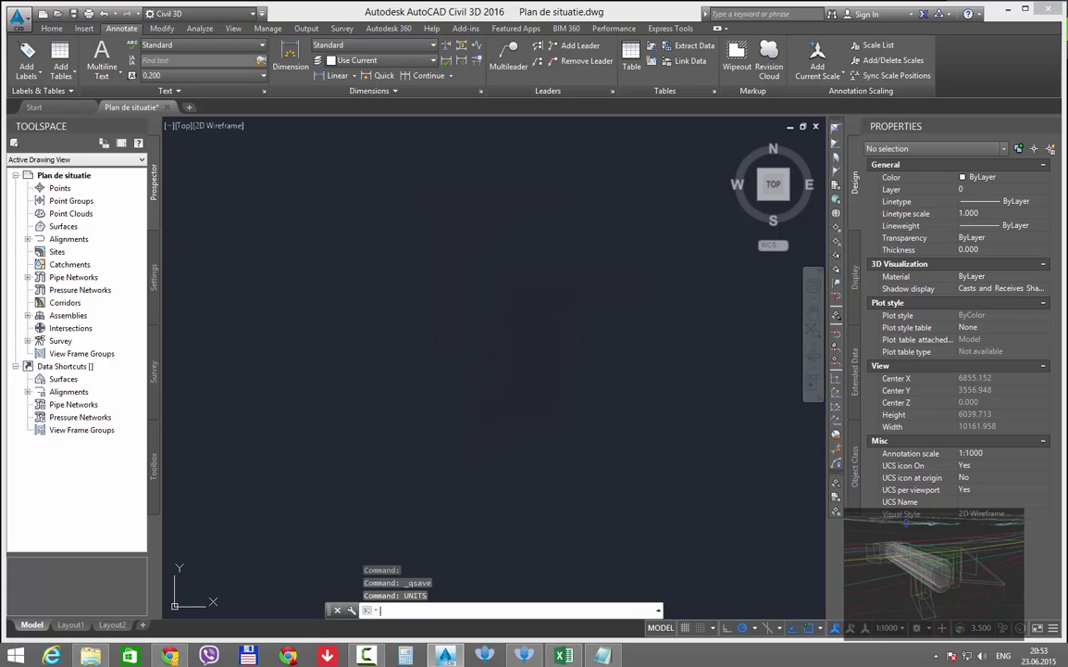
key("Return")
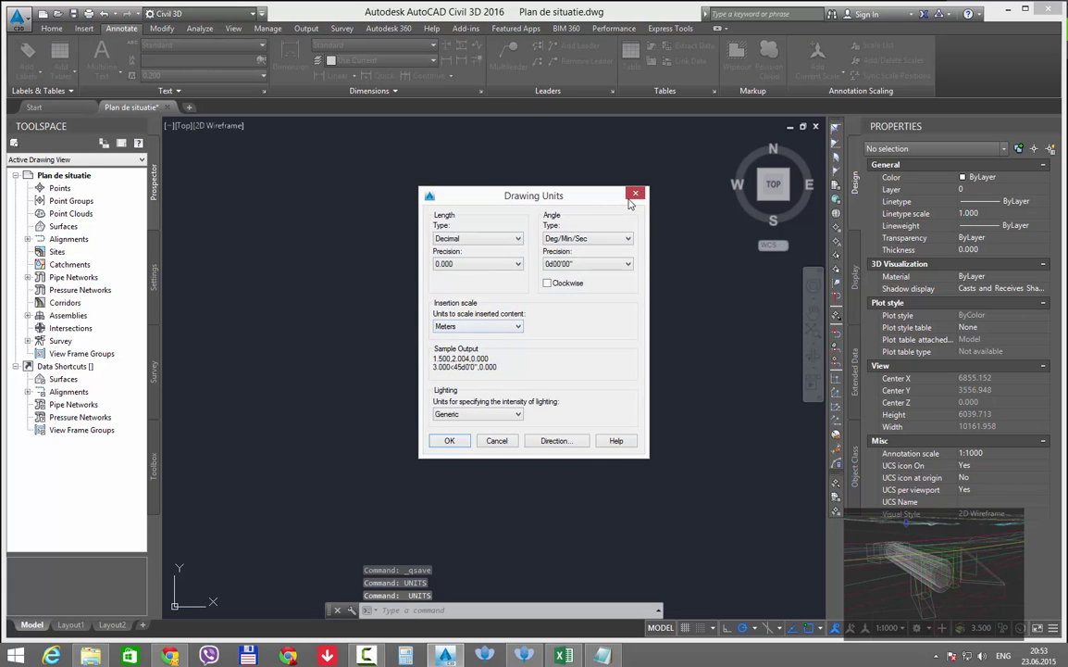
left_click(635, 194)
left_click(602, 341)
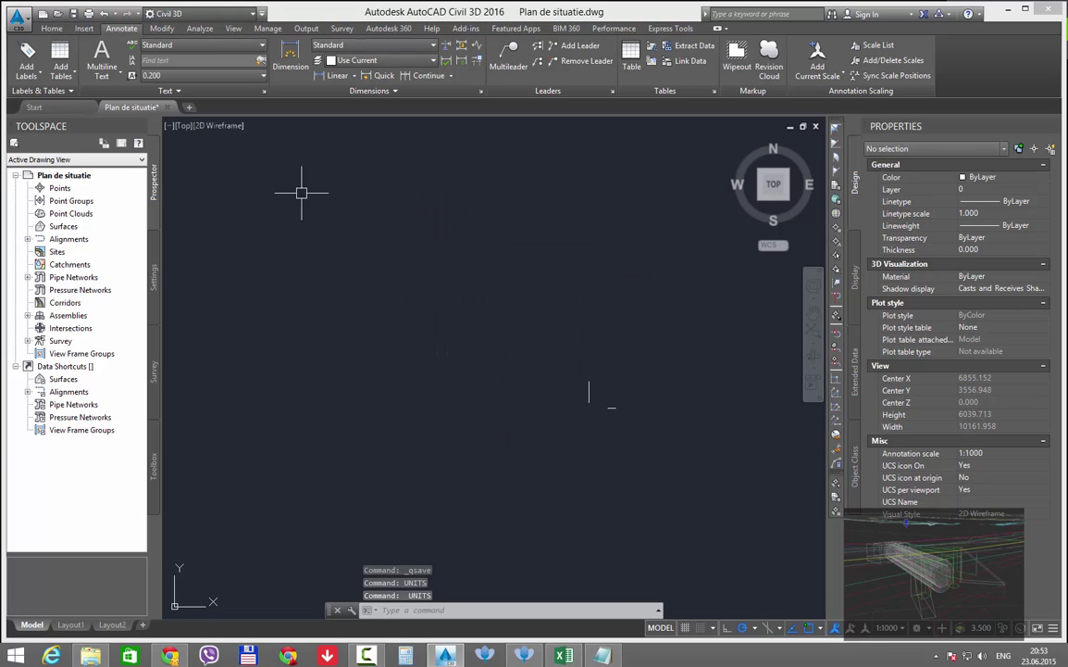
left_click(83, 28)
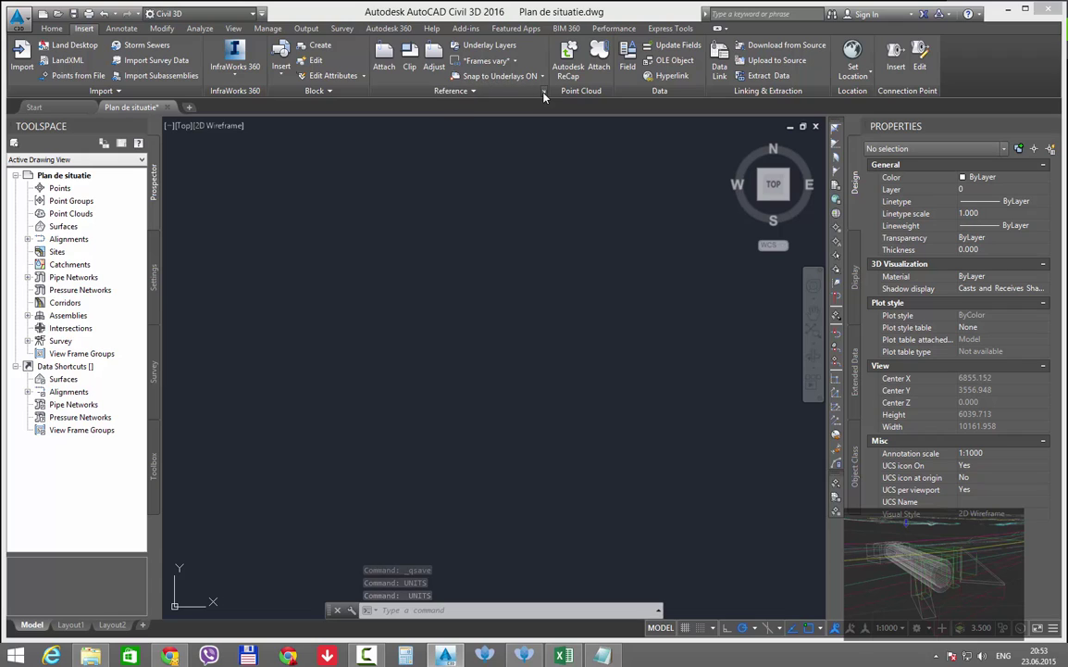
Dock the External References palette and browse Attach DWG to the Predare\Referinte folder
right_click(40, 198)
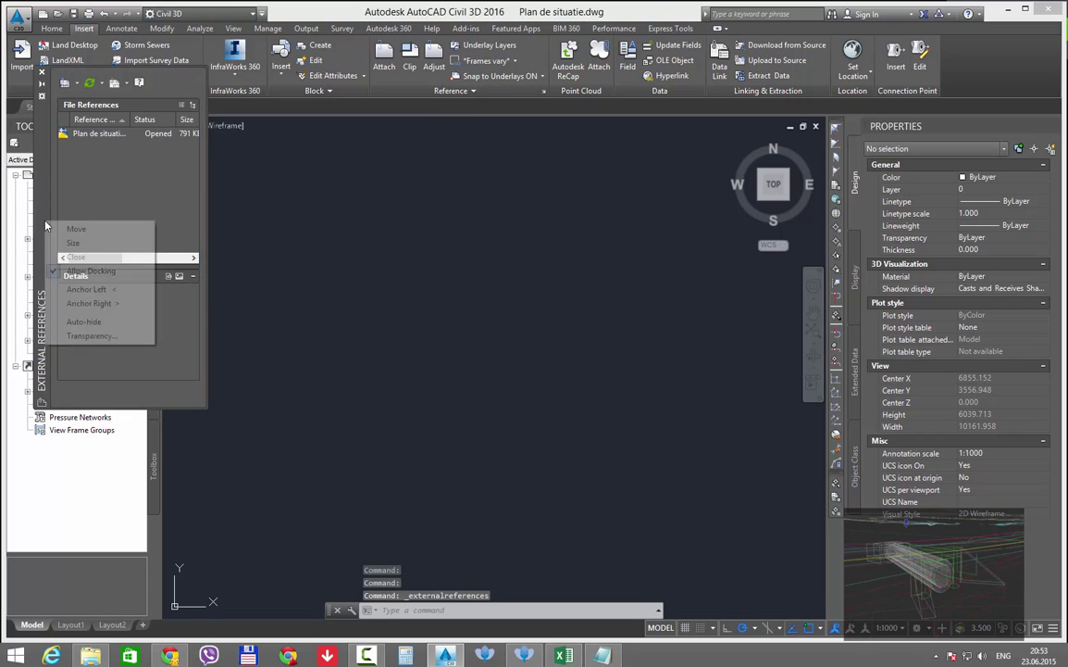
left_click(89, 303)
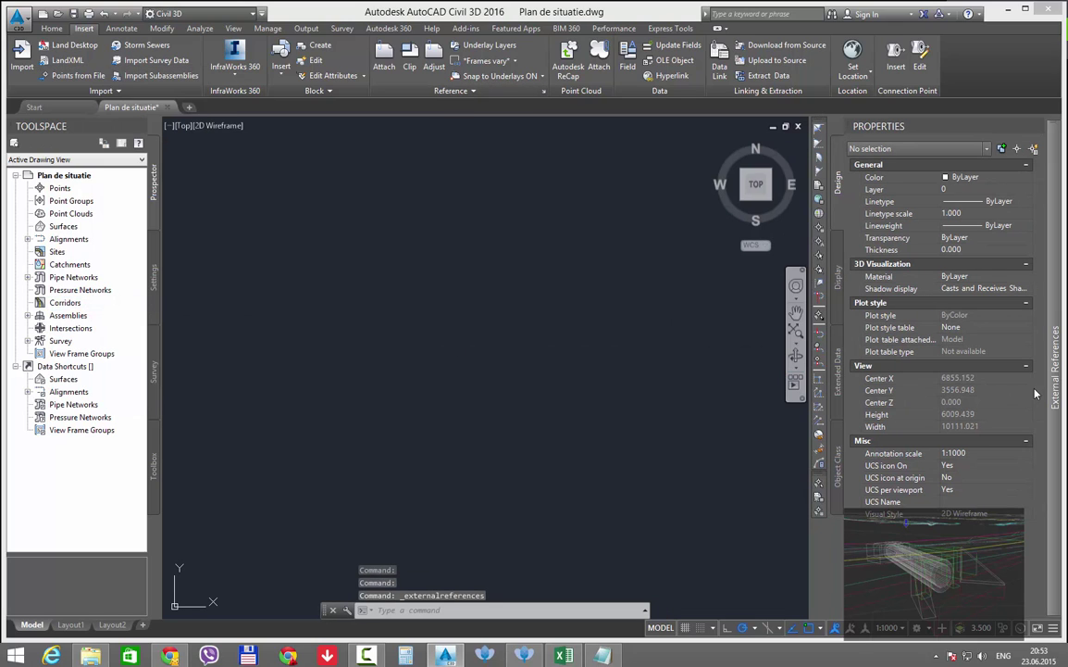
left_click(897, 330)
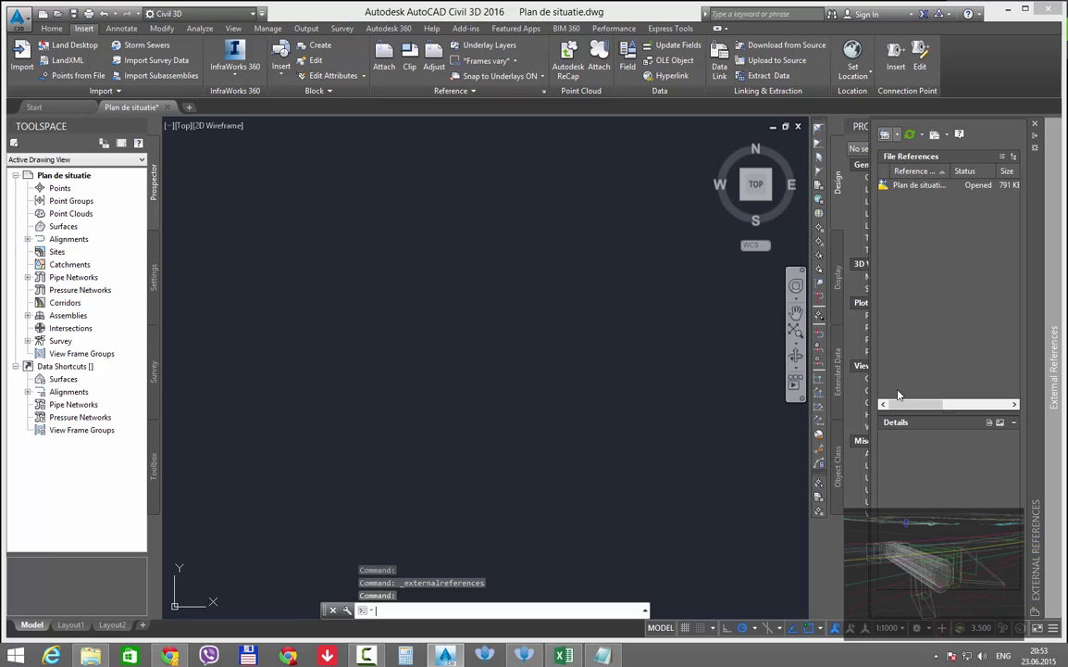
left_click(368, 407)
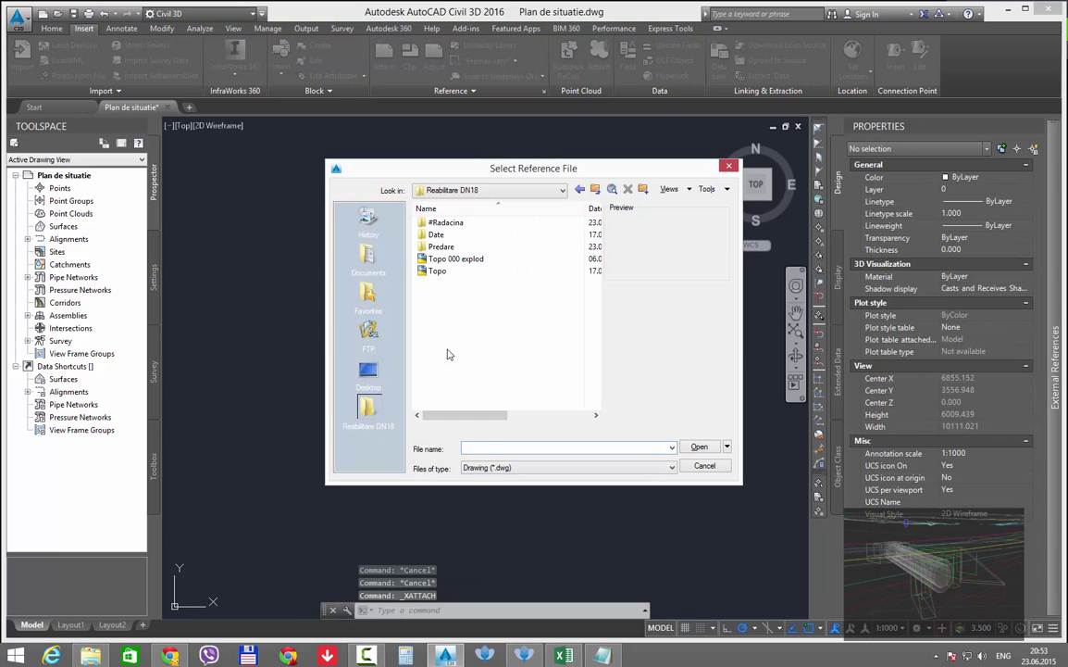
double_click(444, 247)
double_click(449, 223)
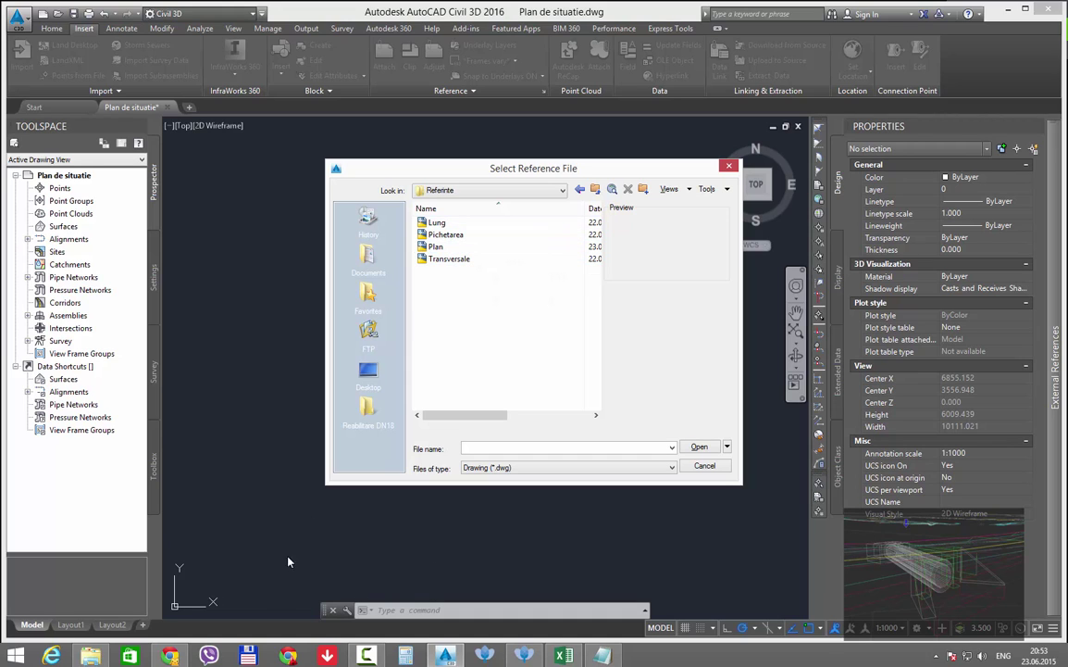
Copy the 'Topo 000 explod' drawing from the Reabilitare DN18 folder in File Explorer
key("Escape")
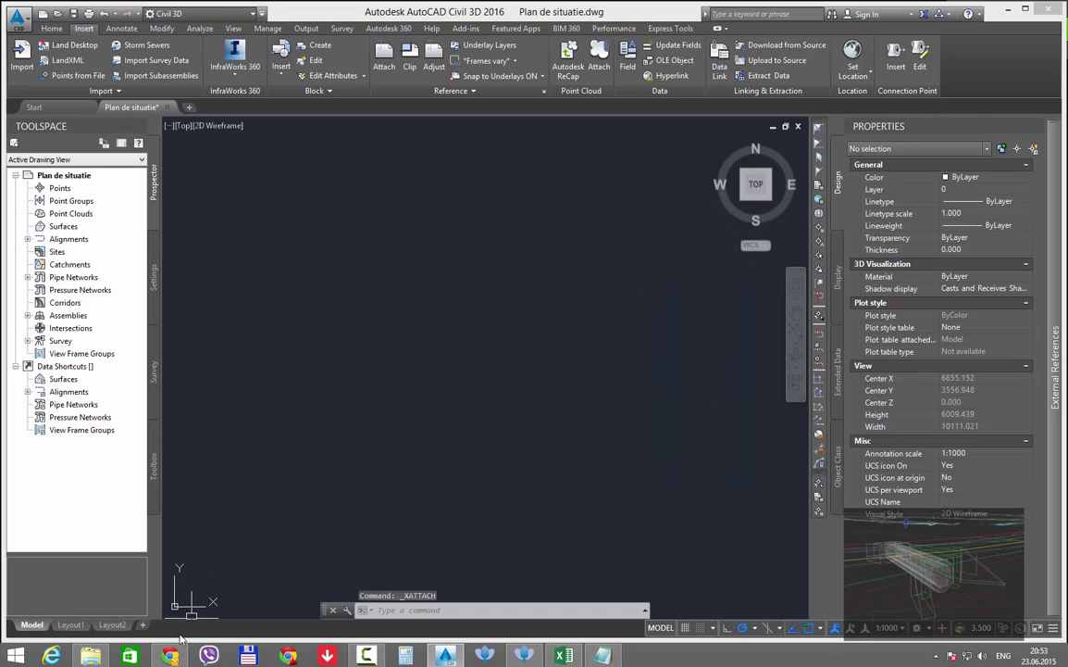
left_click(98, 656)
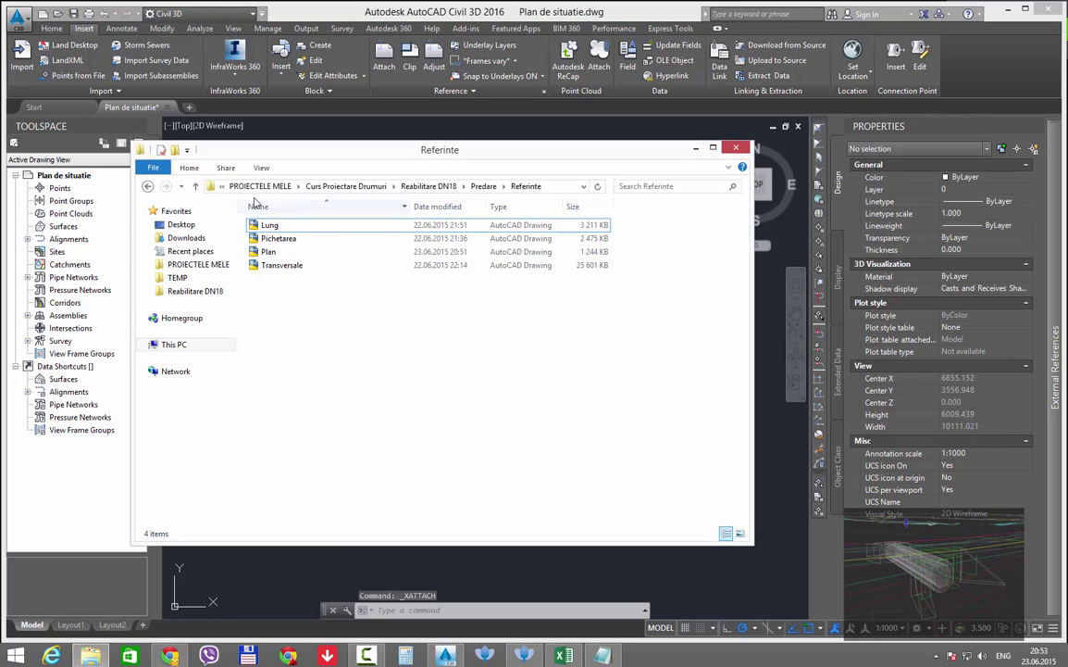
left_click(147, 186)
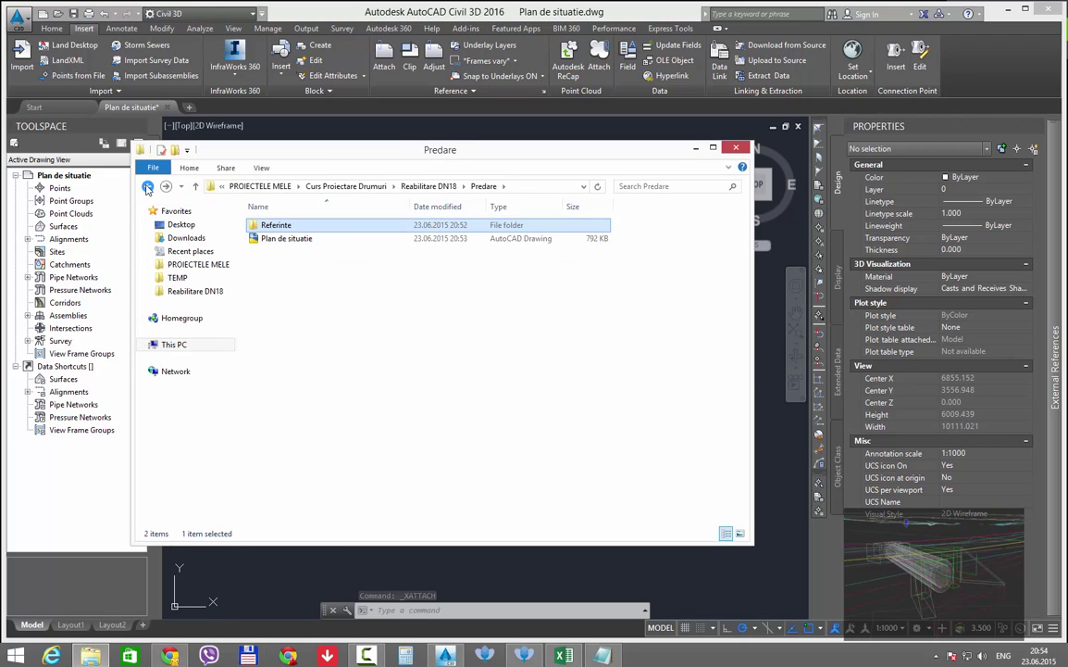
left_click(147, 186)
left_click(298, 278)
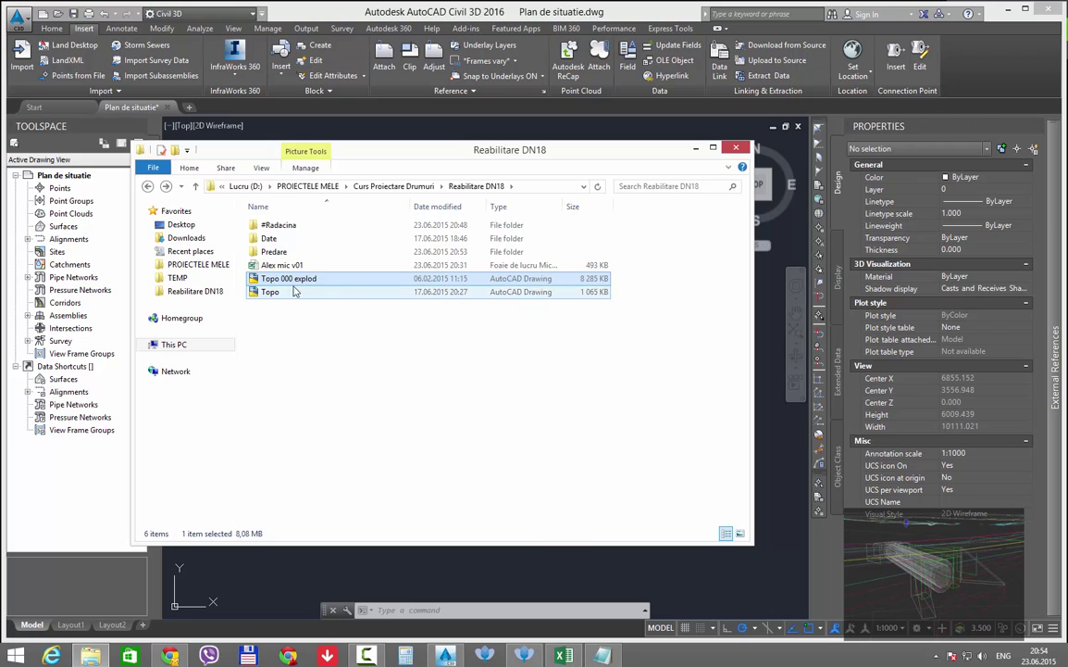
right_click(298, 284)
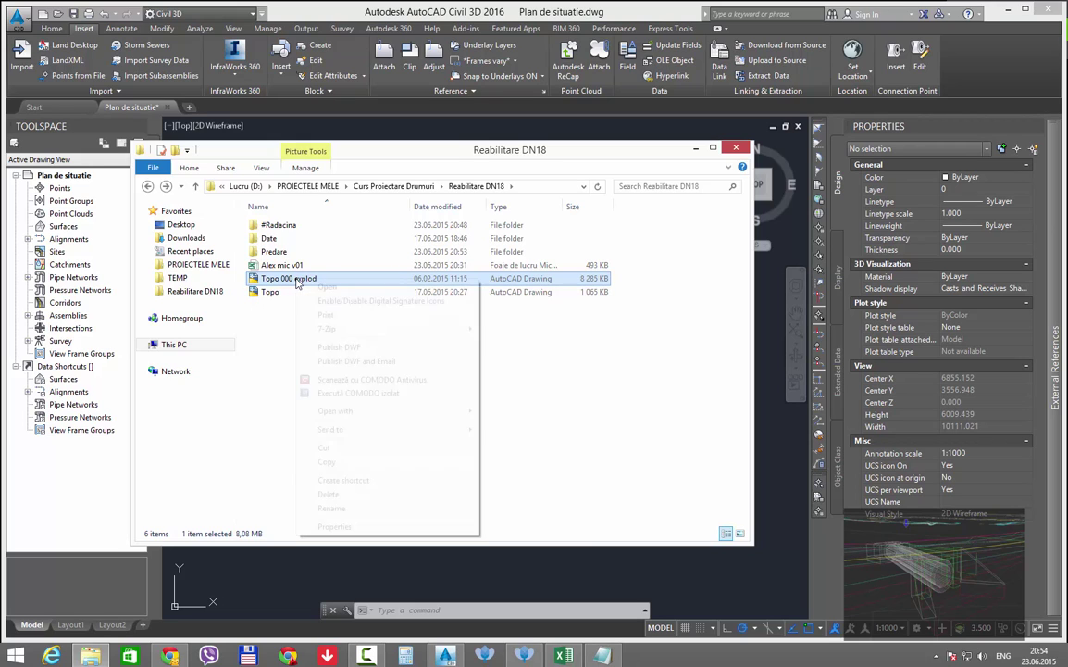
left_click(327, 462)
Paste the copy into Predare\Referinte, rename it 'Topo', and close File Explorer
double_click(277, 251)
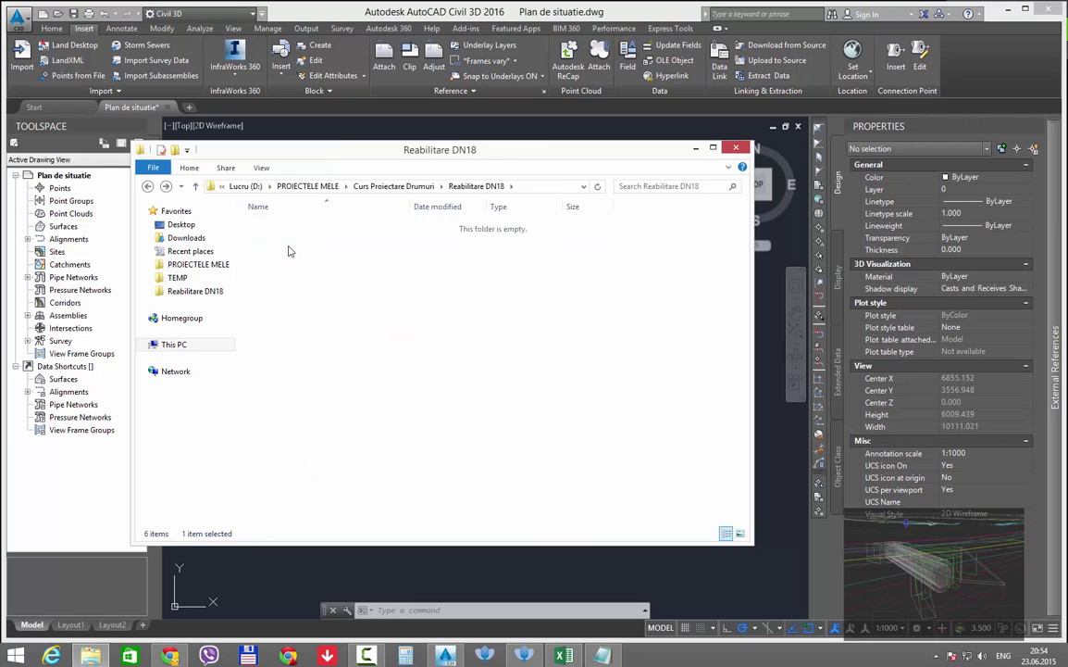
double_click(278, 225)
right_click(298, 298)
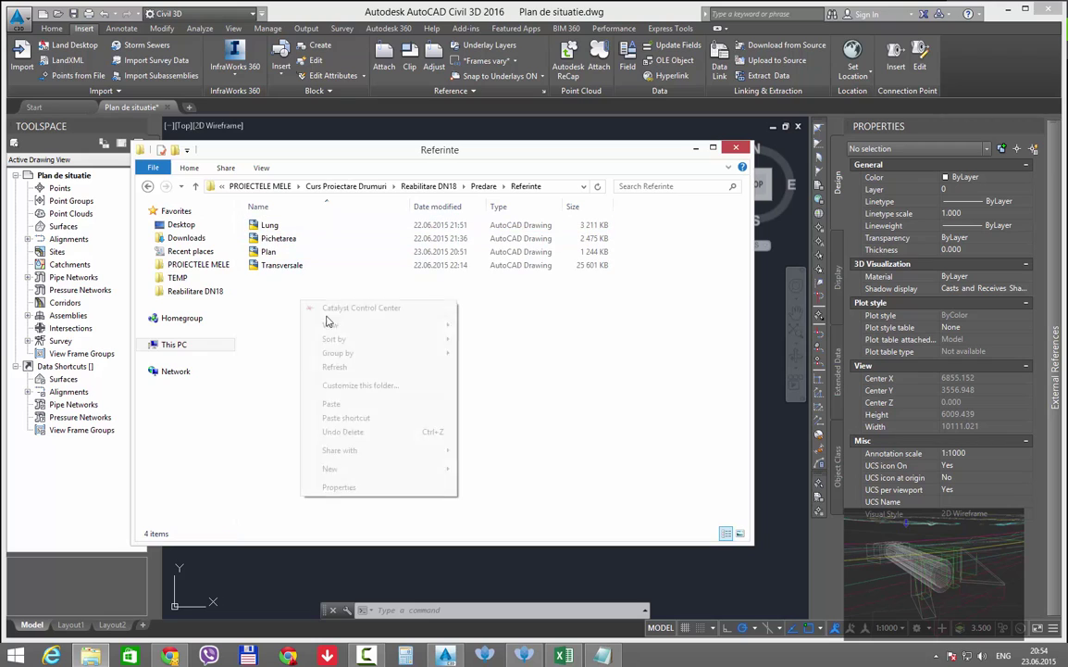
left_click(347, 407)
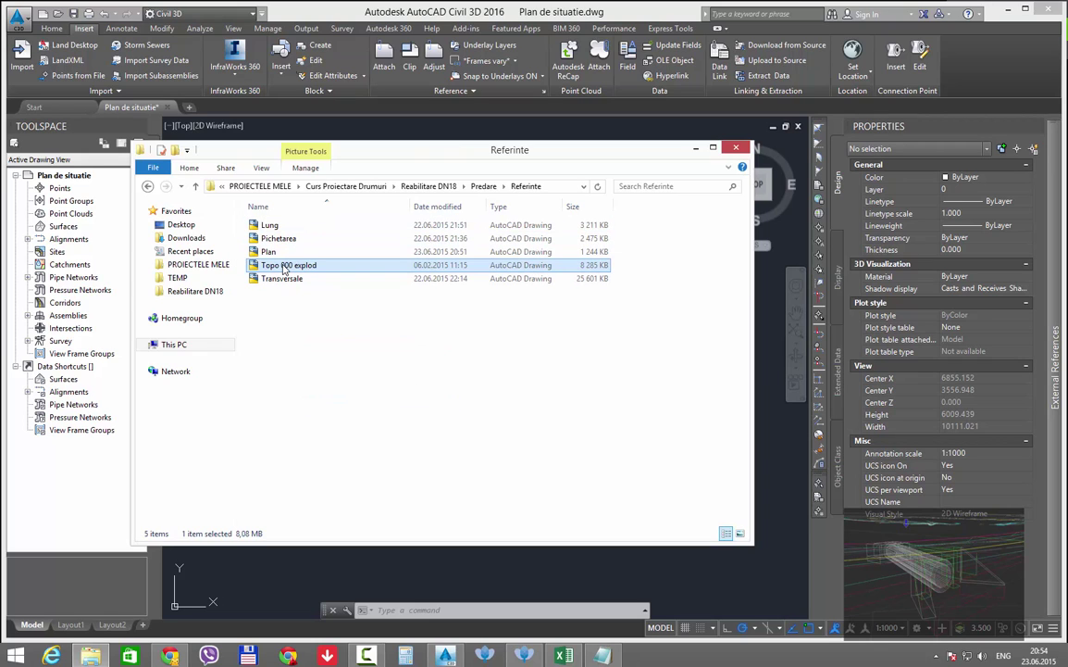
left_click_drag(281, 265, 338, 268)
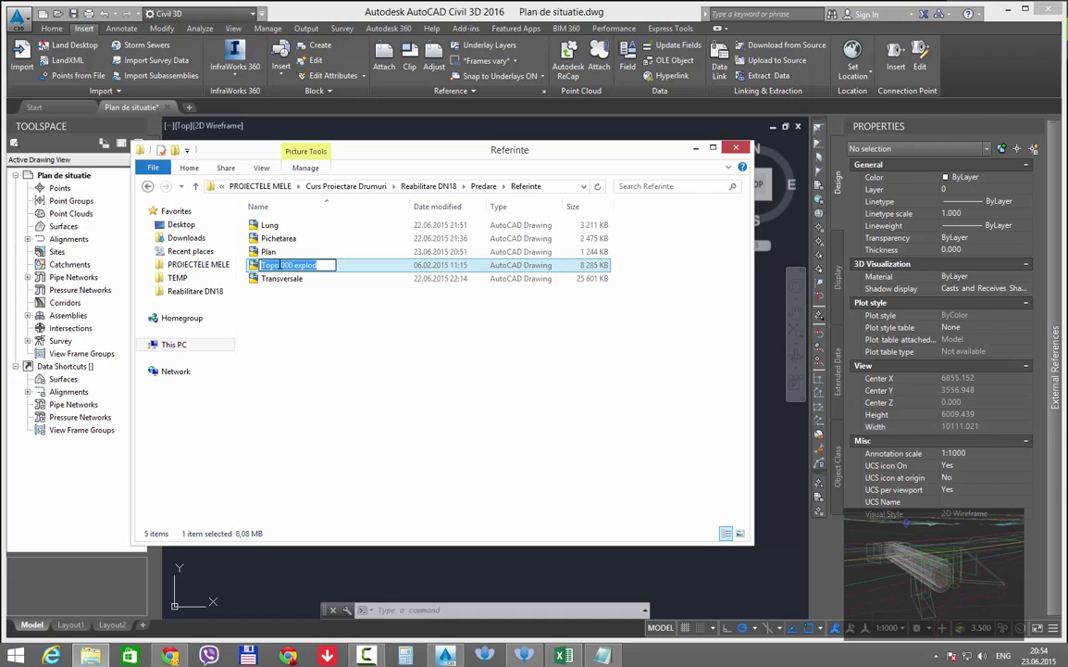
key("BackSpace")
key("Return")
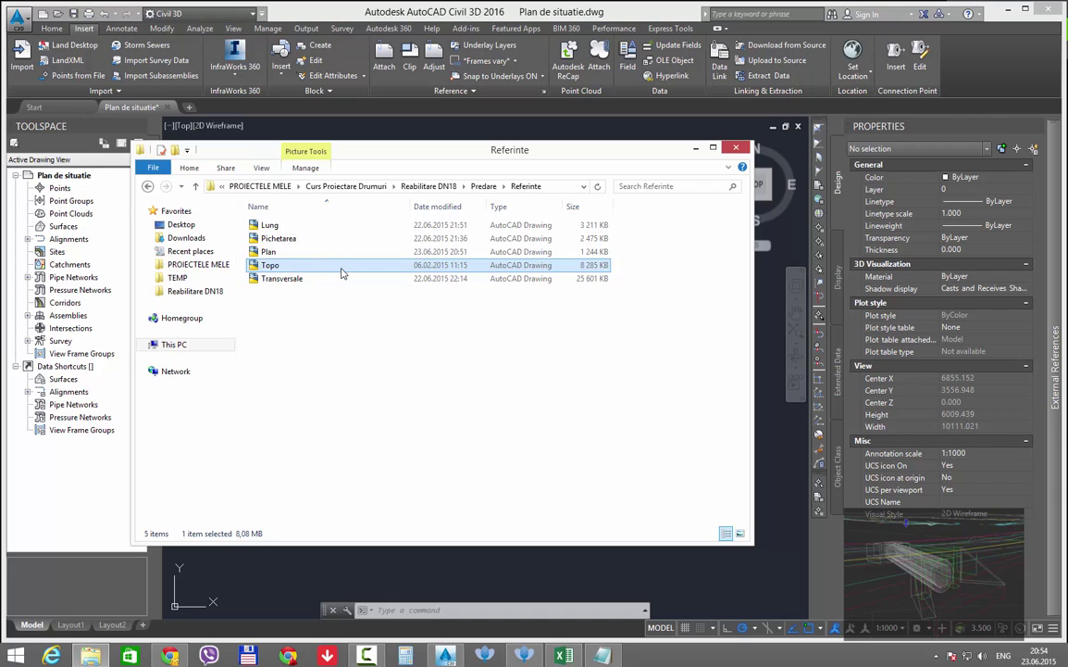
key("alt+Up")
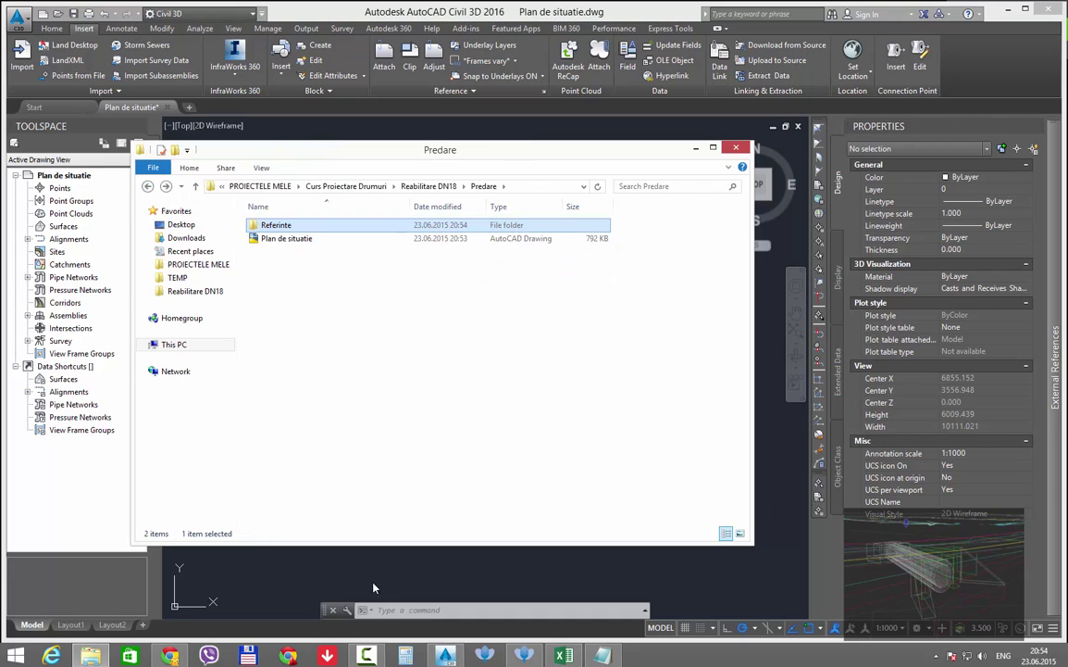
key("alt+F4")
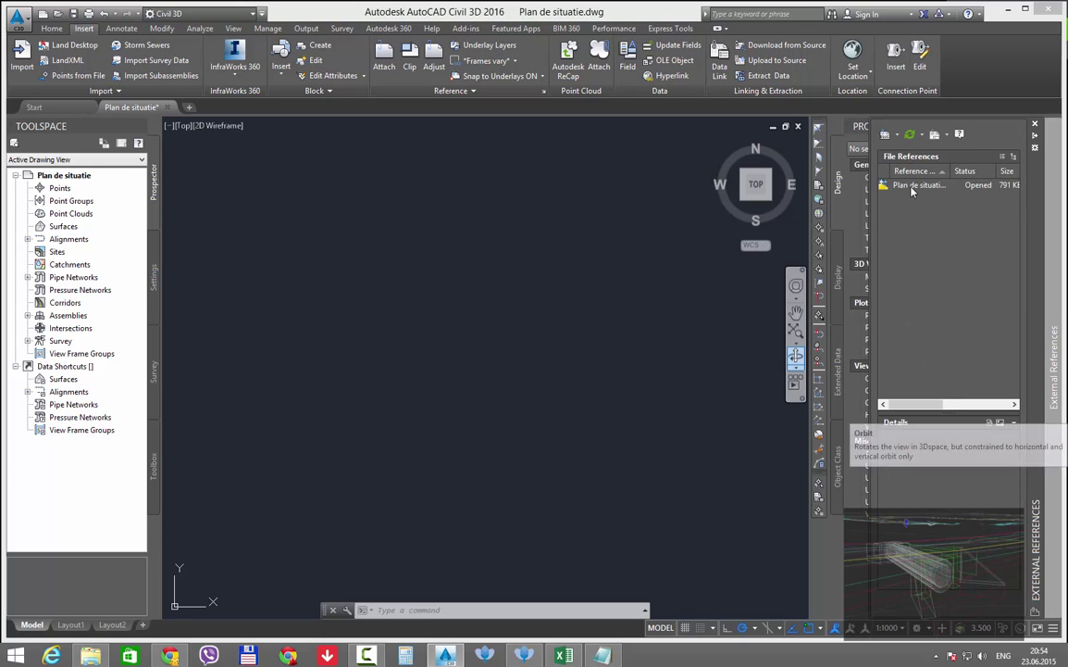
Attach Predare\Referinte\Topo.dwg as an external reference inserted at 0,0,0
left_click(889, 136)
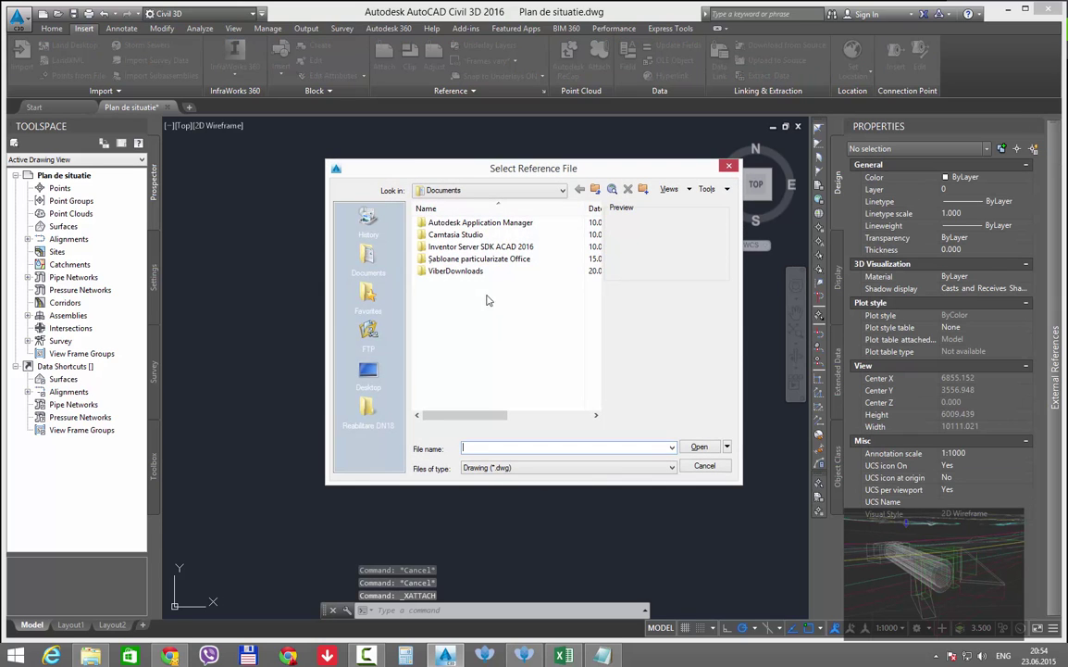
left_click(389, 411)
double_click(453, 247)
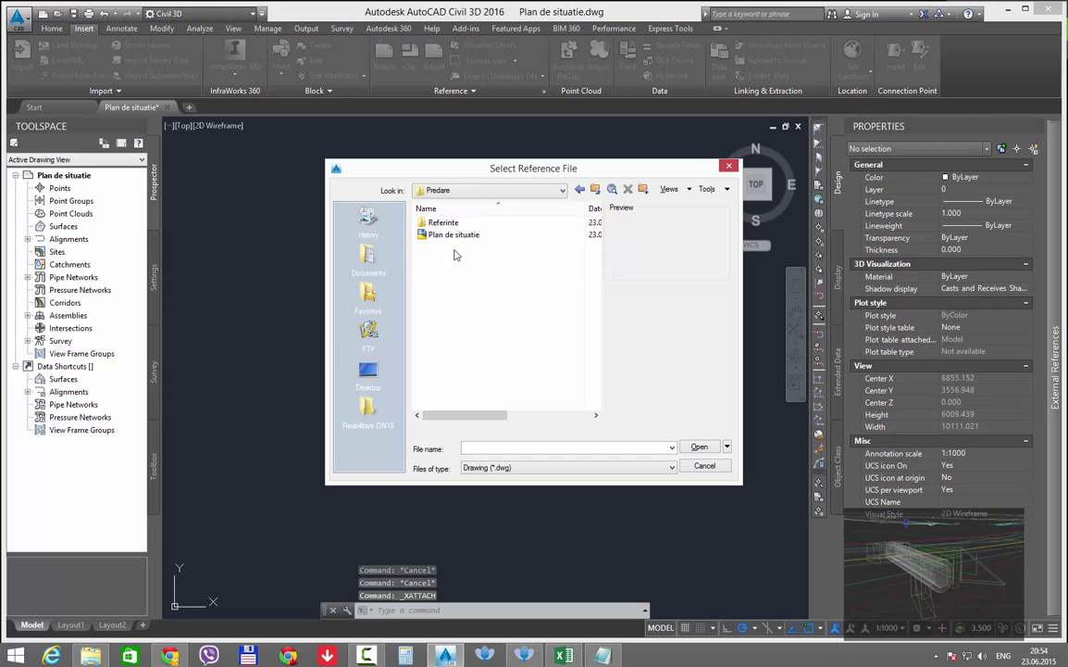
double_click(462, 228)
left_click(436, 259)
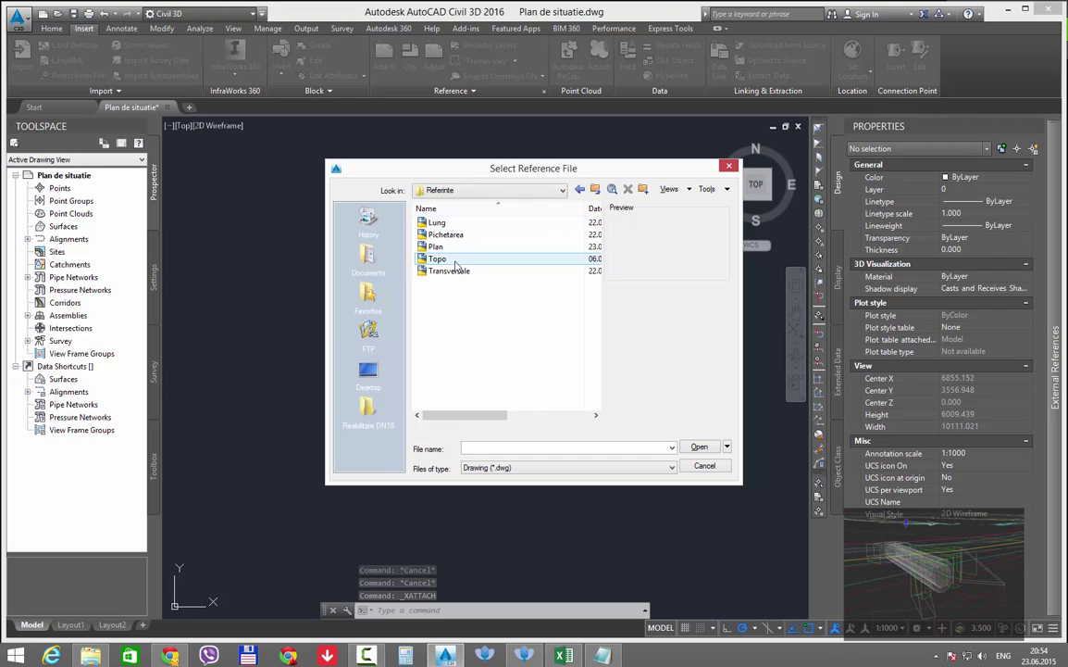
left_click(701, 448)
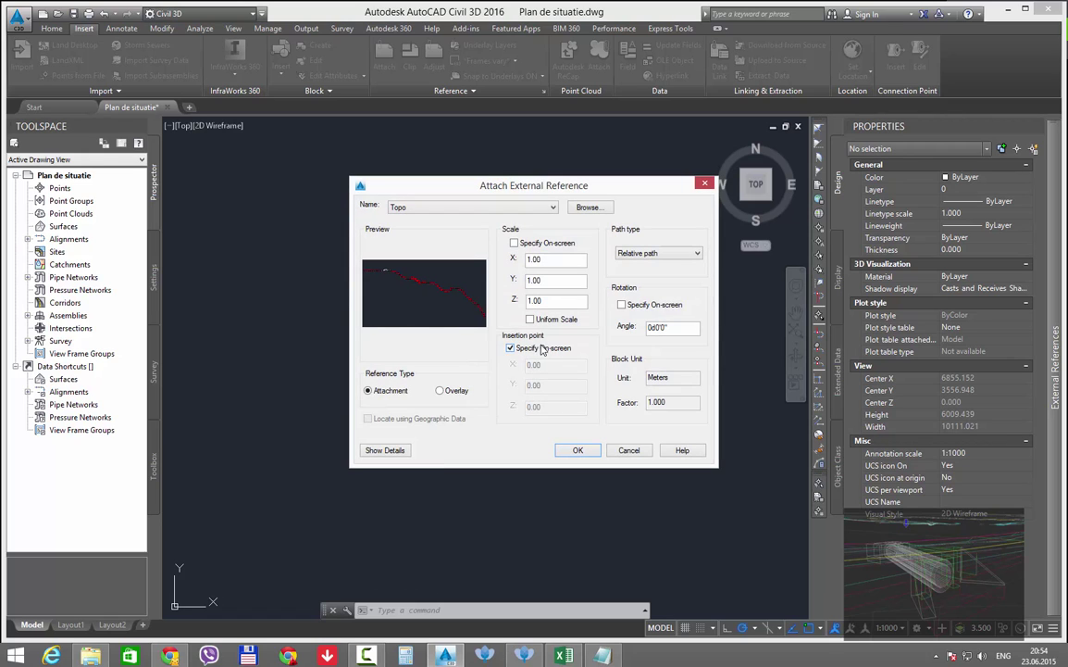
left_click_drag(680, 409, 611, 407)
left_click_drag(683, 377, 637, 378)
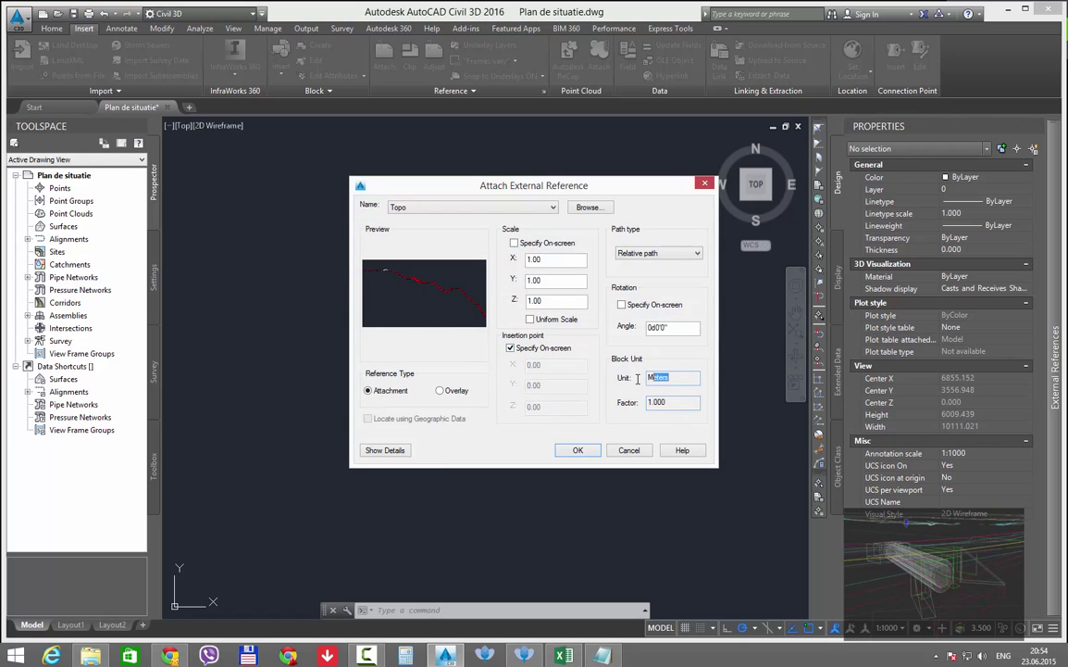
left_click(512, 349)
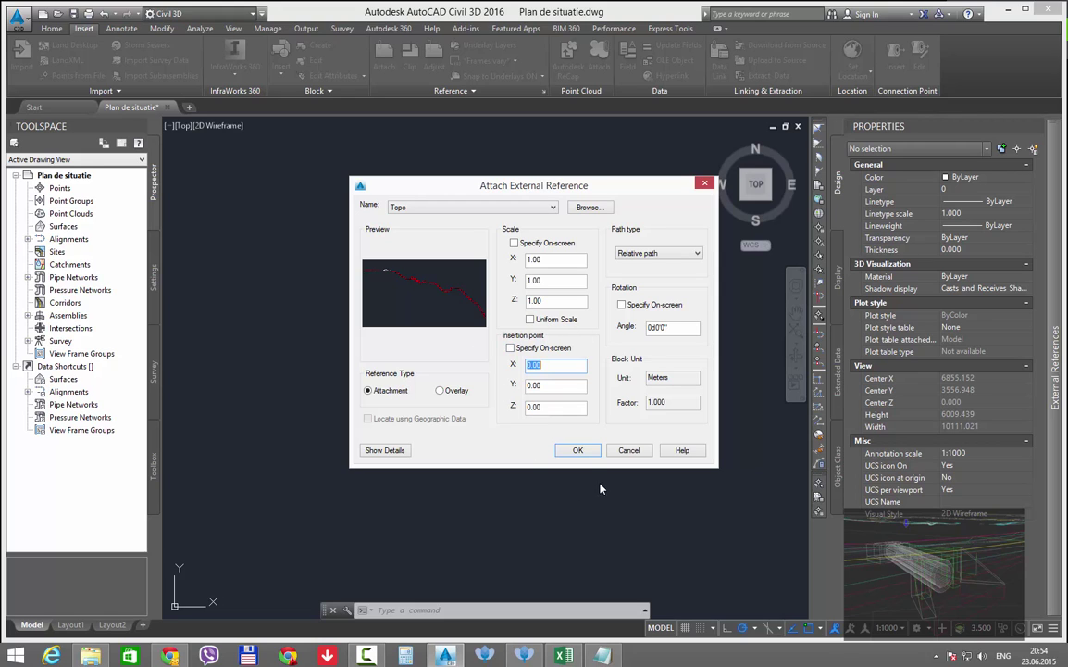
left_click(574, 449)
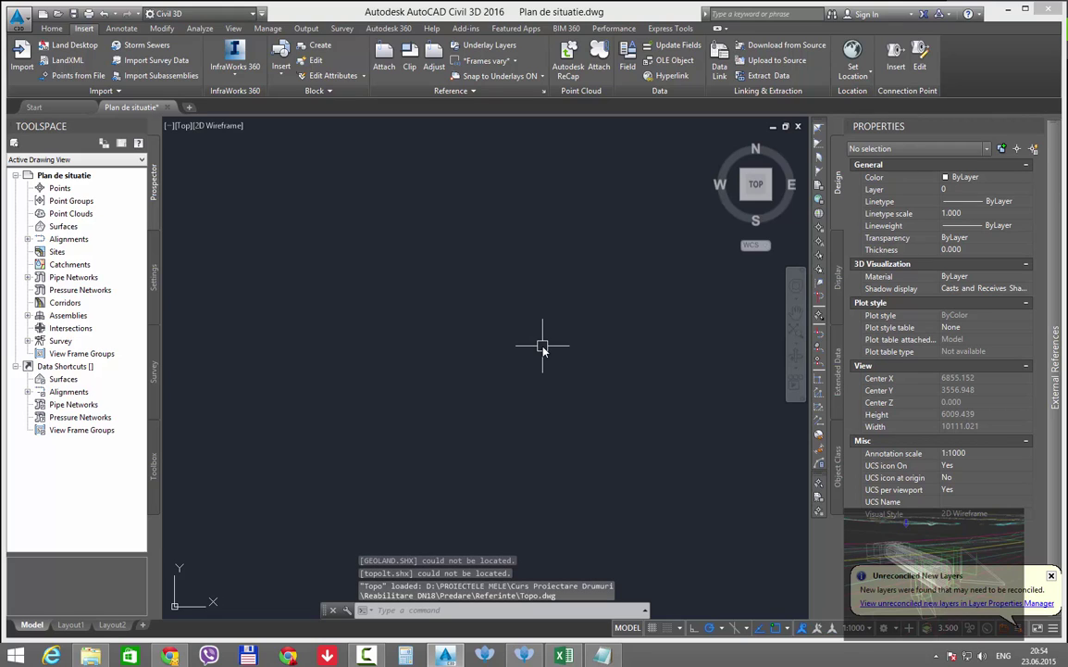
Zoom to extents and pan around the Topo road outline, then show the External References palette
scroll(546, 370, "down", 4)
middle_click(560, 350)
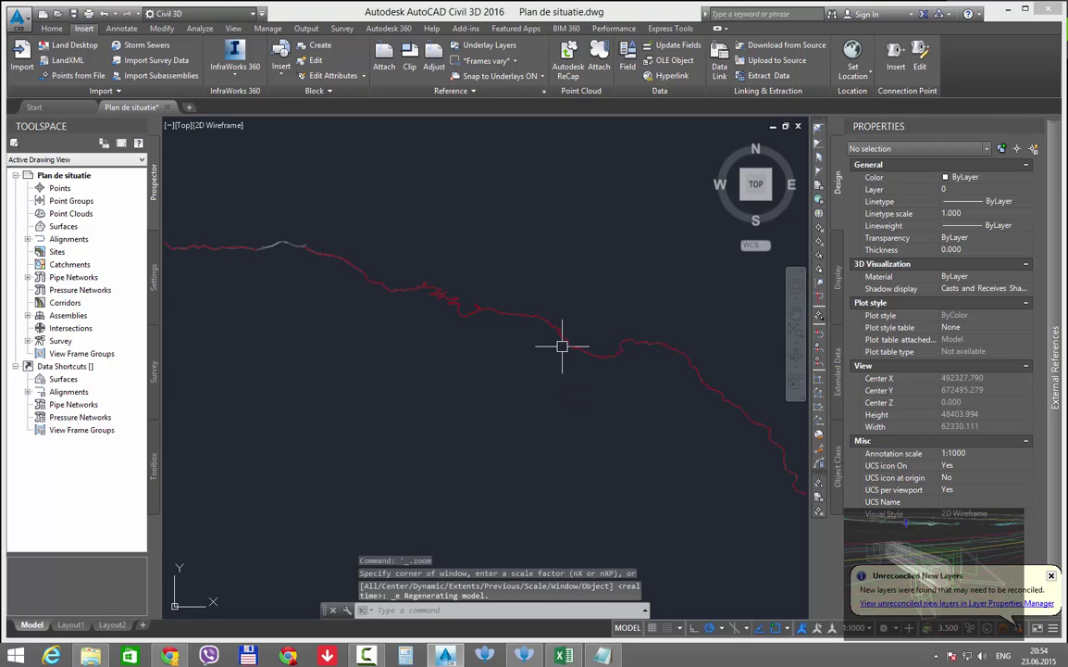
scroll(460, 250, "down", 4)
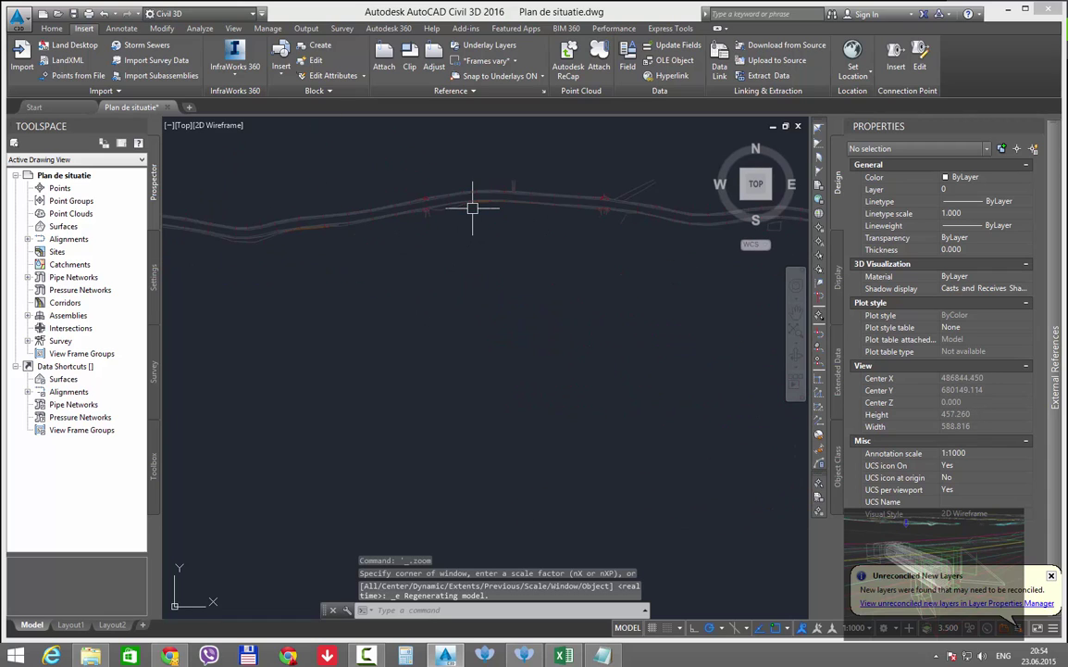
scroll(476, 210, "down", 3)
scroll(517, 289, "down", 2)
scroll(548, 310, "down", 2)
scroll(500, 357, "up", 5)
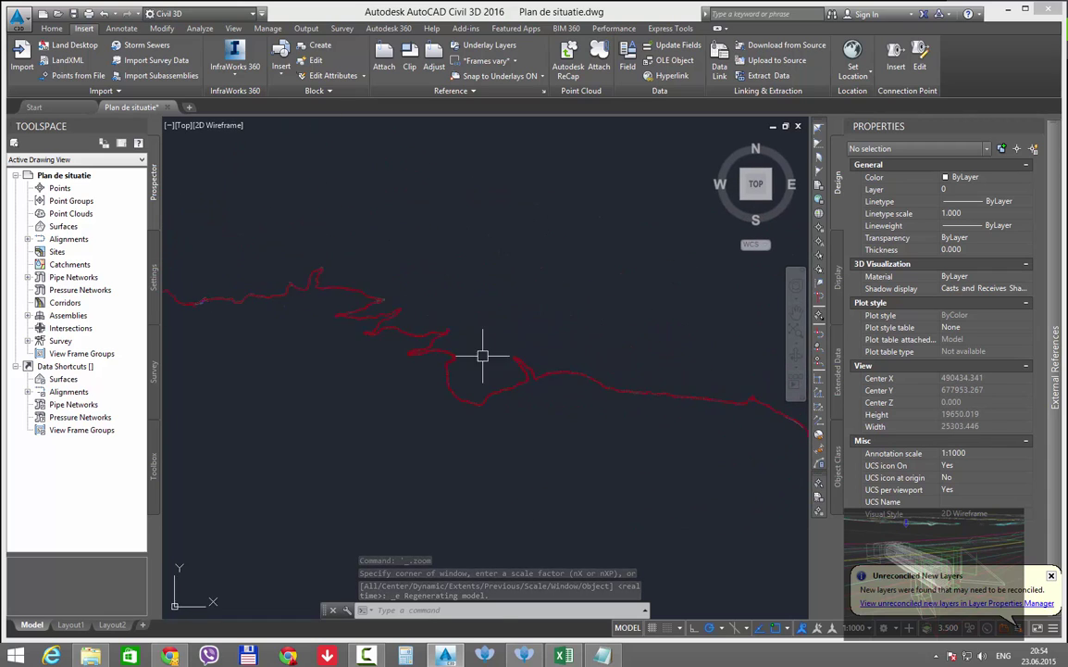
scroll(517, 469, "up", 5)
scroll(729, 352, "up", 6)
scroll(730, 353, "up", 10)
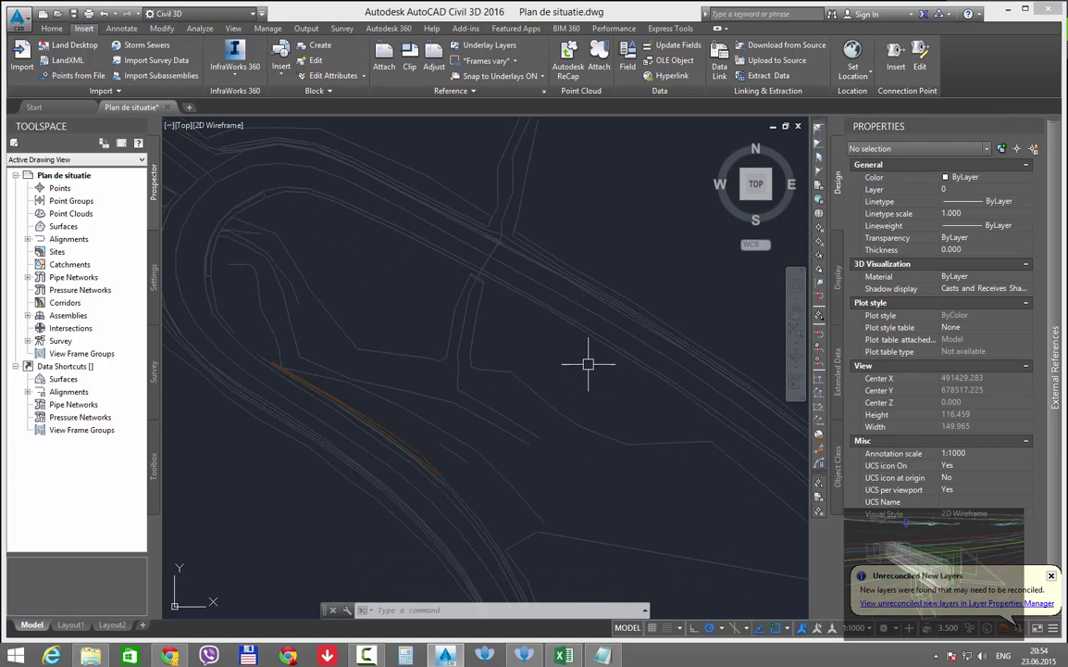
scroll(562, 351, "down", 3)
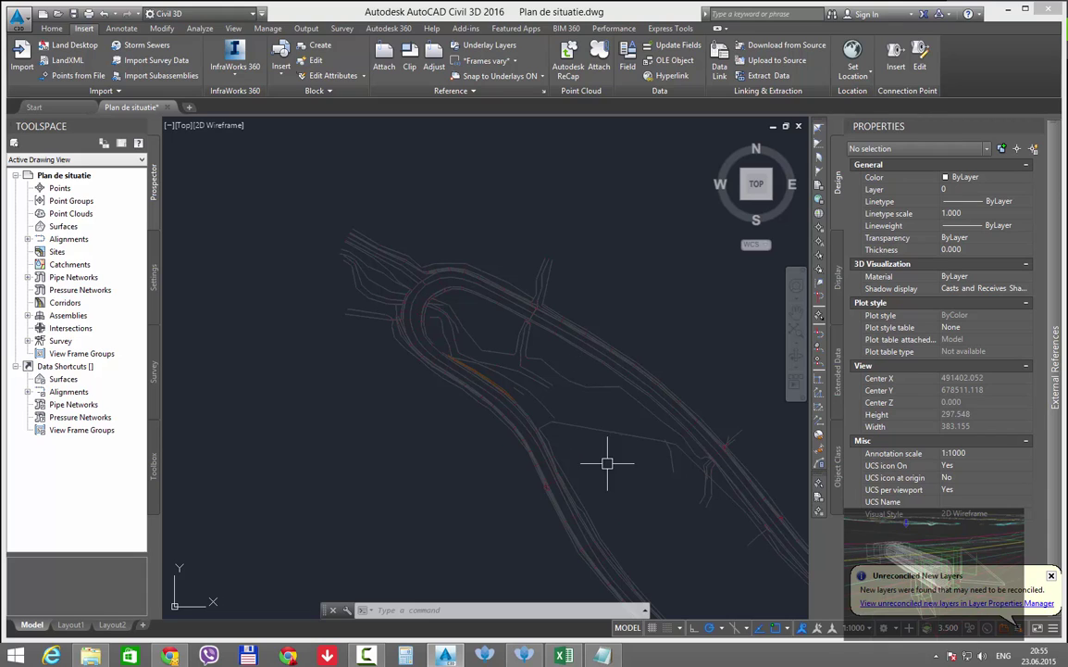
middle_click_drag(547, 417, 513, 370)
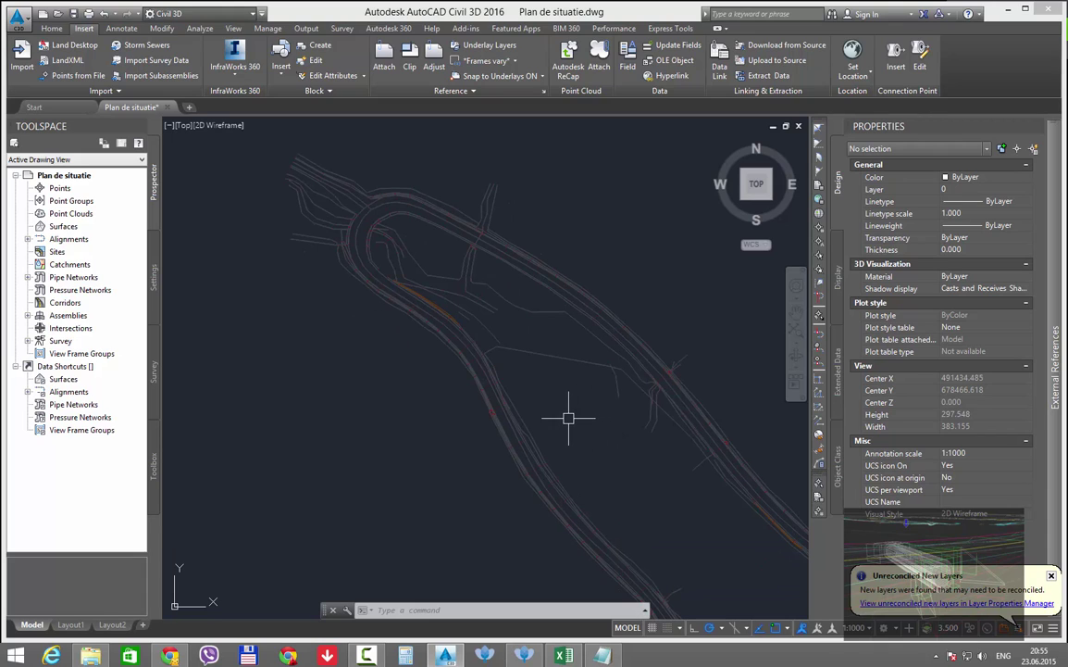
scroll(569, 421, "down", 2)
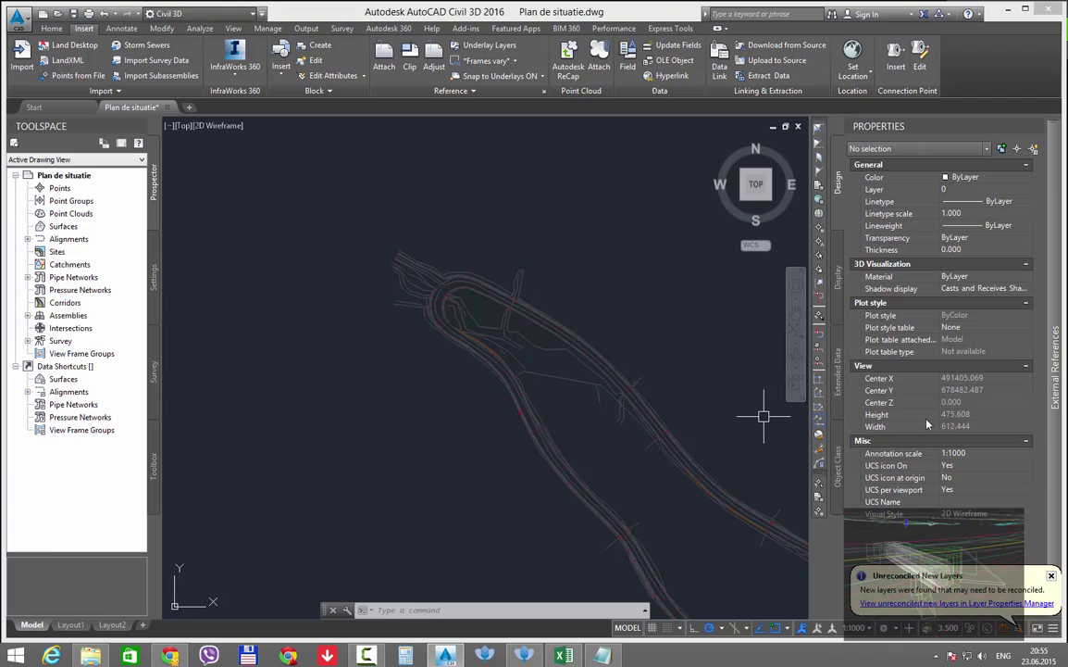
left_click(1053, 421)
Reload the five unreferenced nested Topo references
left_click_drag(912, 257, 912, 210)
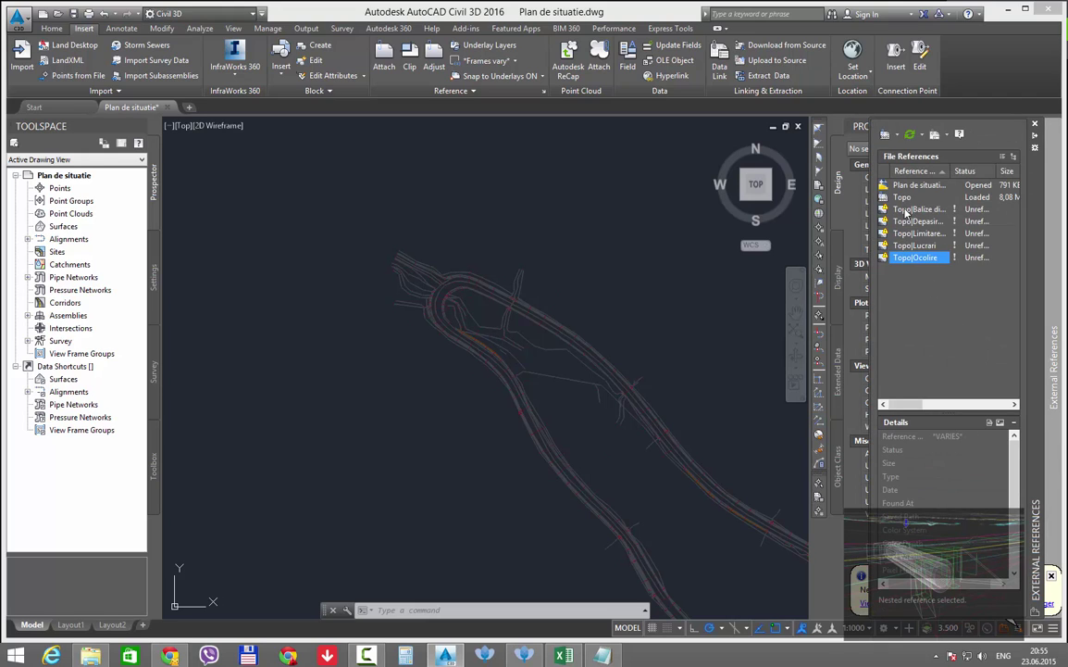
right_click(919, 213)
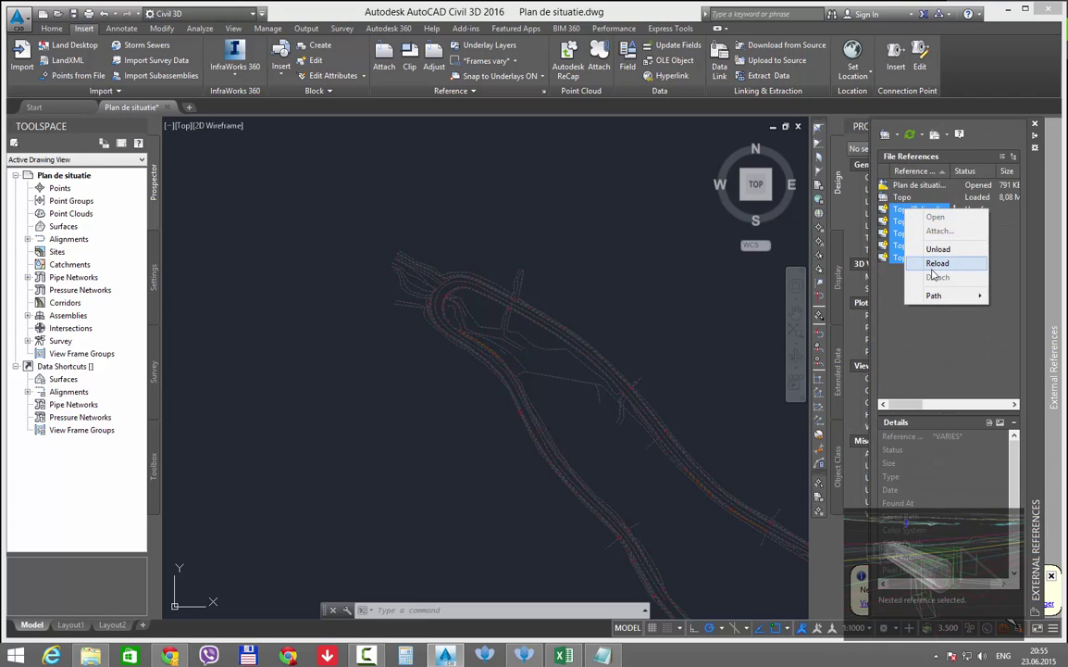
left_click(937, 263)
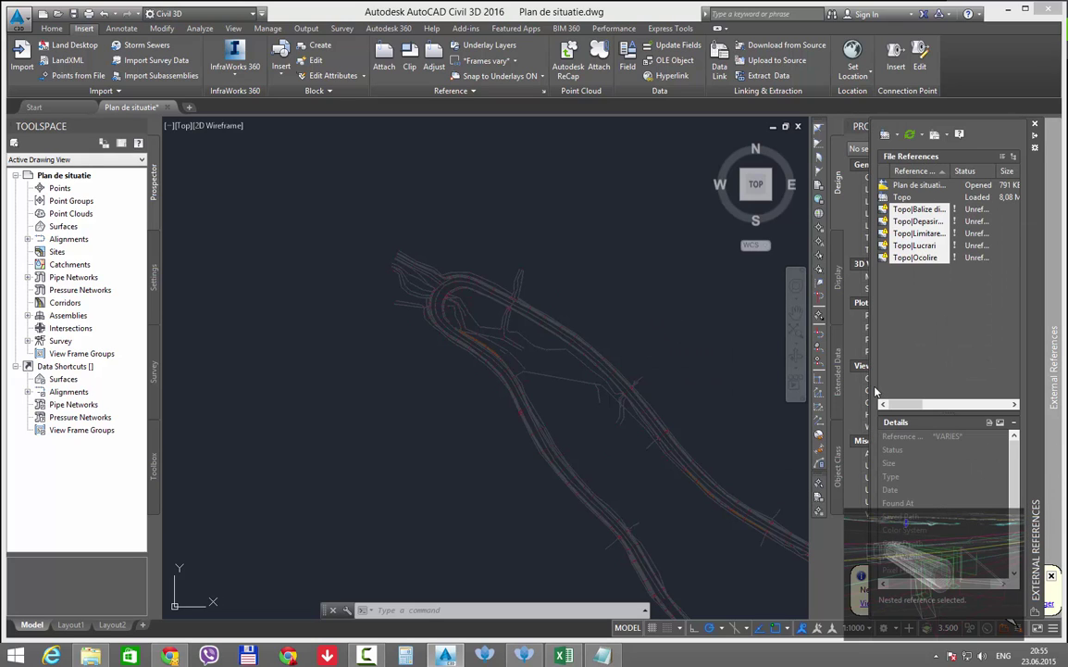
Widen the references list and check Topo's saved path is .\Referinte\Topo.dwg in the details pane
left_click_drag(875, 390, 570, 371)
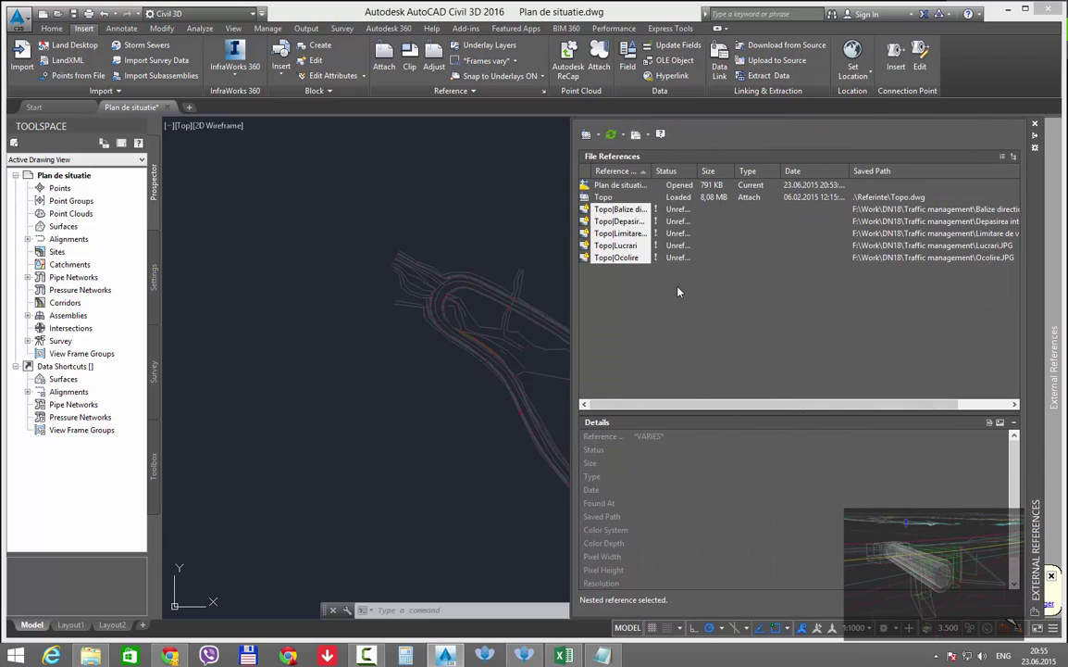
left_click(605, 197)
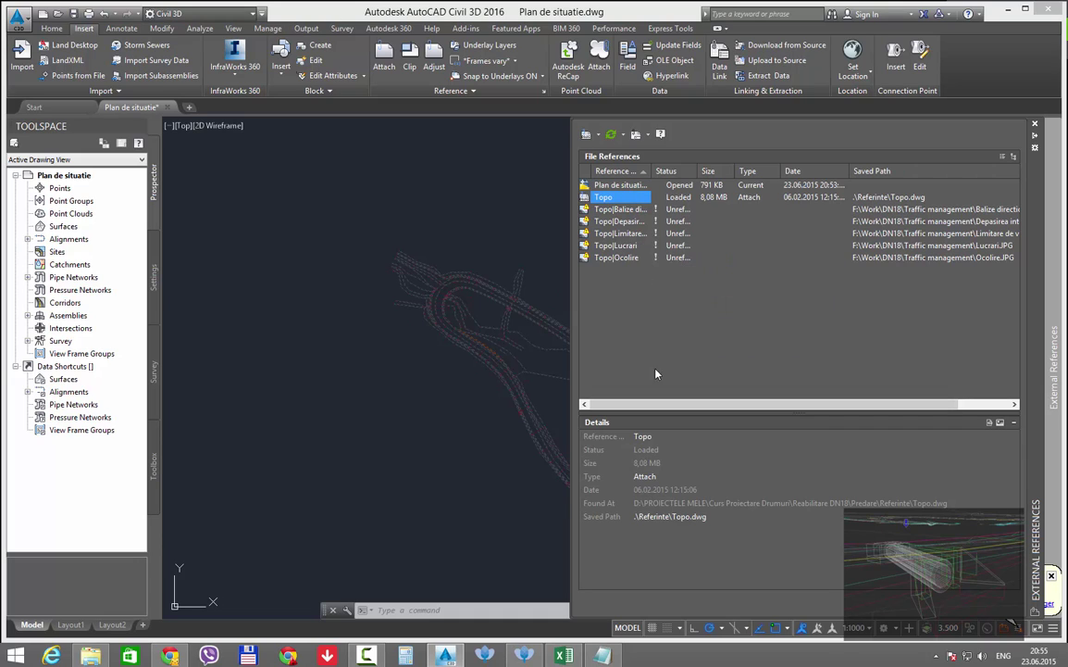
left_click(662, 518)
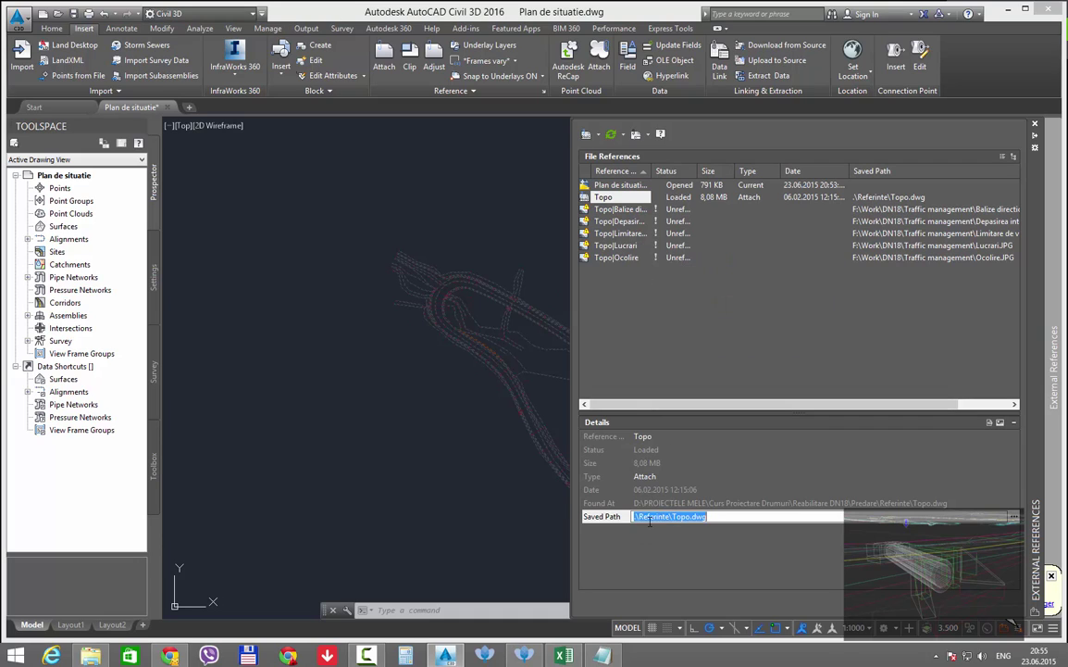
left_click_drag(707, 517, 632, 517)
left_click(729, 516)
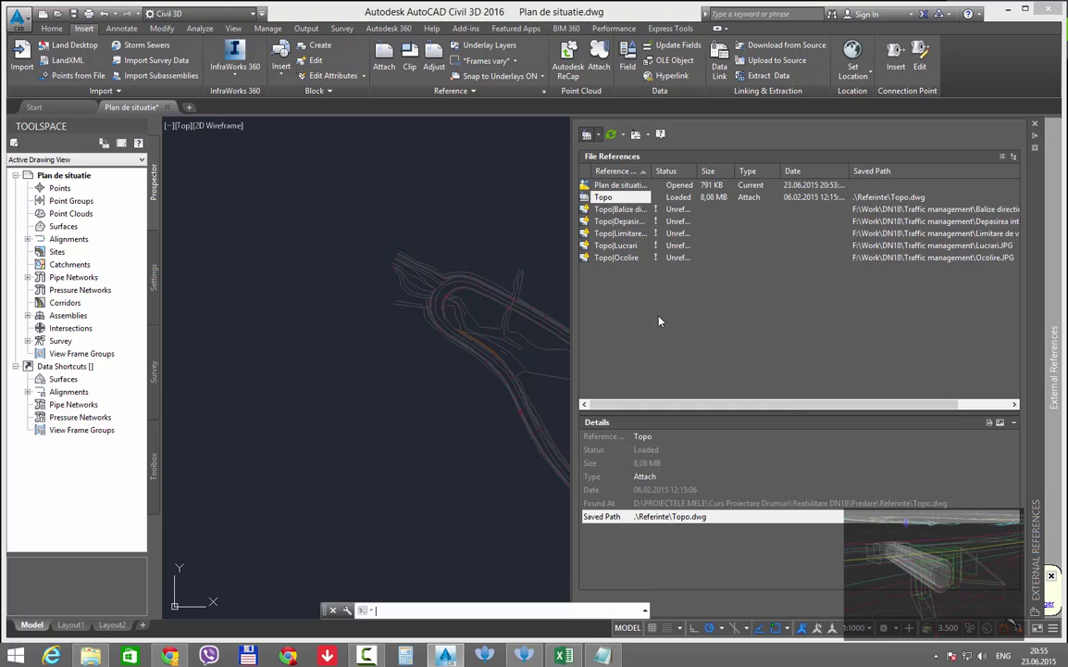
Attach Referinte\Plan.dwg with a relative path, inserted at 0,0,0 at scale 1
left_click(586, 133)
left_click(436, 246)
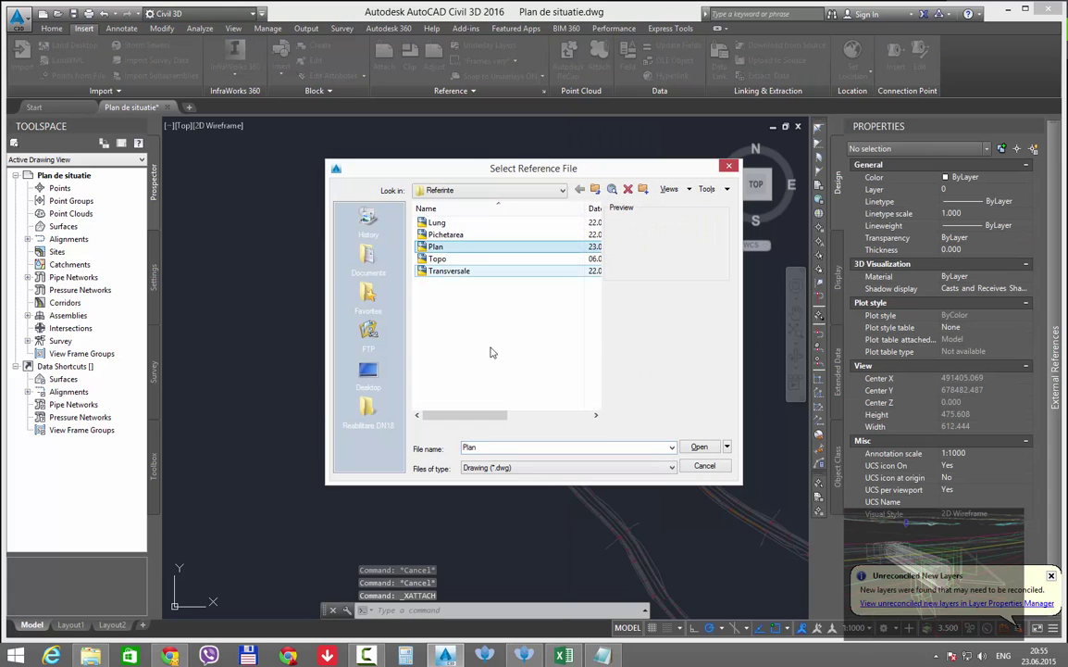
left_click(700, 448)
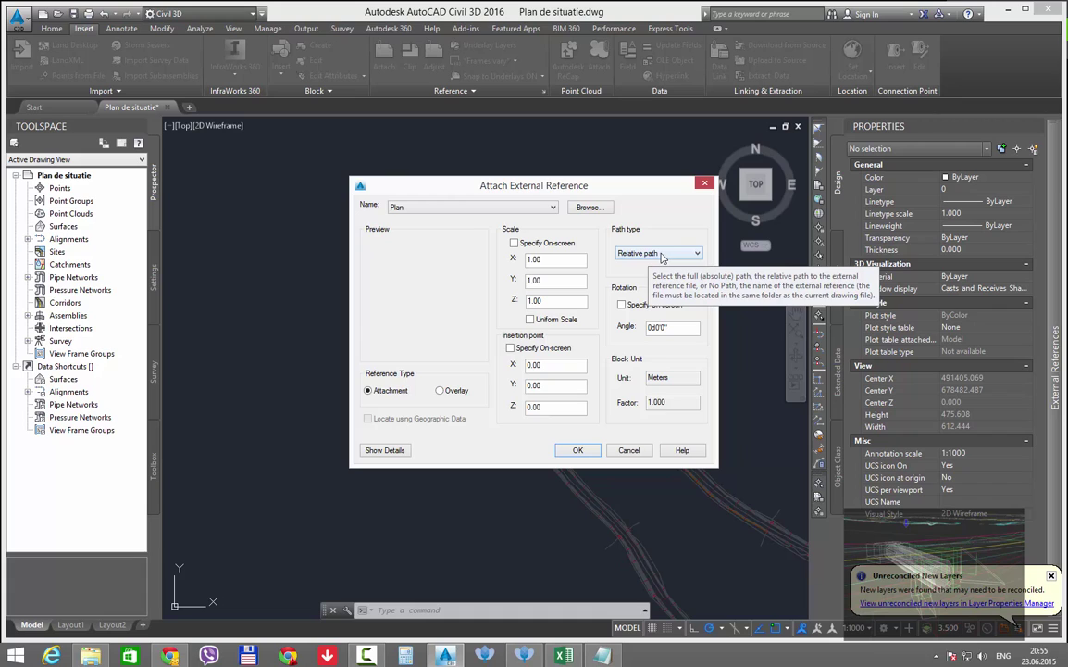
left_click(661, 255)
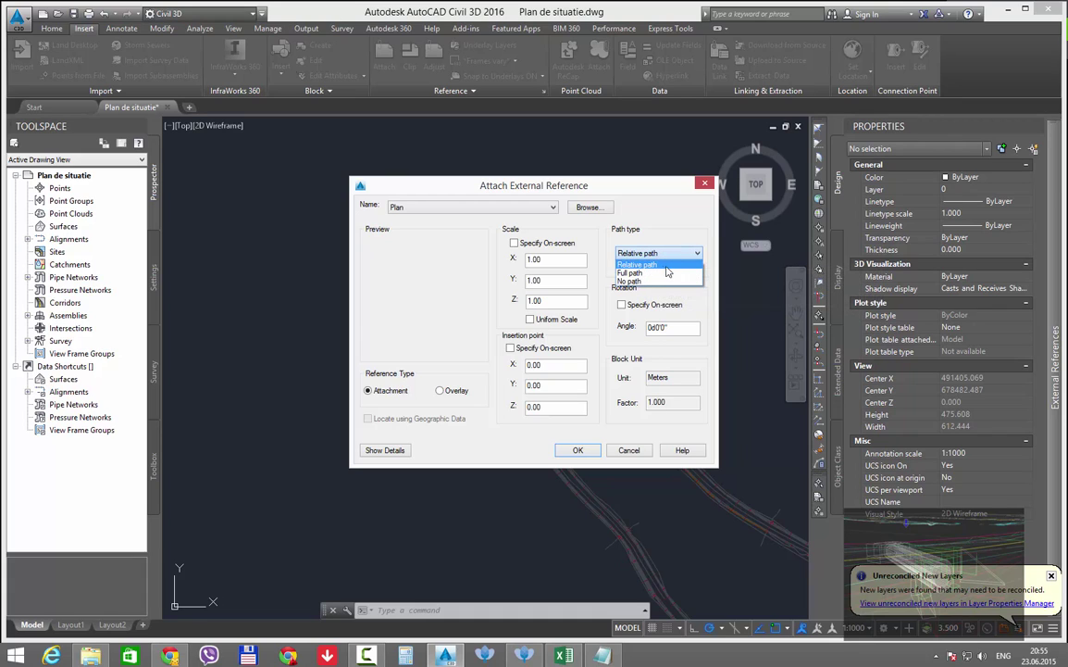
left_click(639, 265)
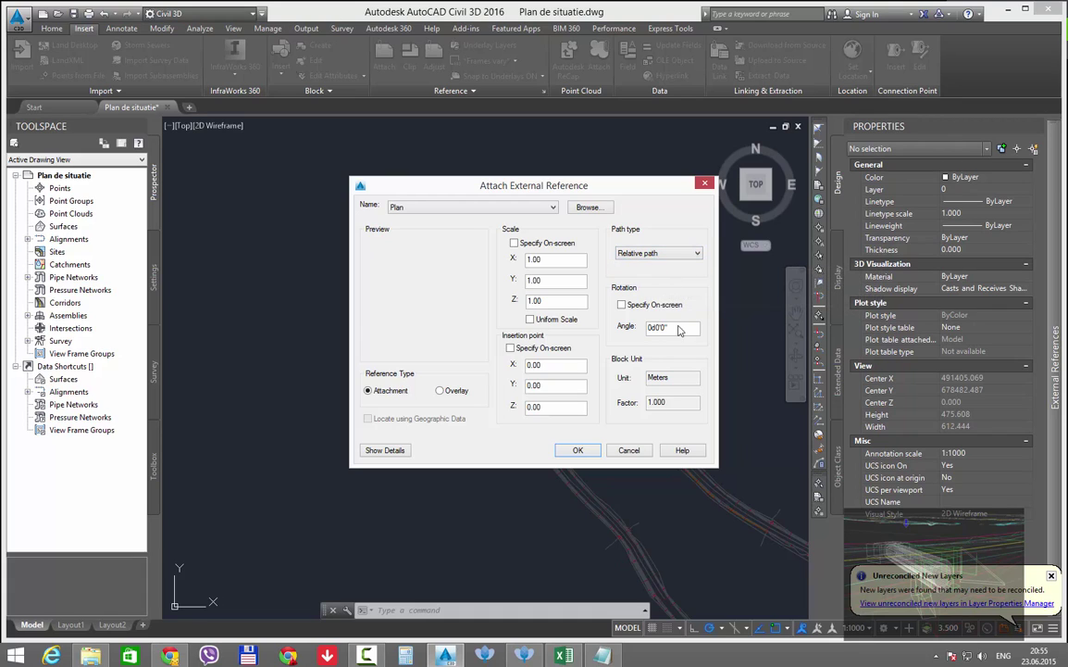
double_click(683, 377)
left_click(576, 451)
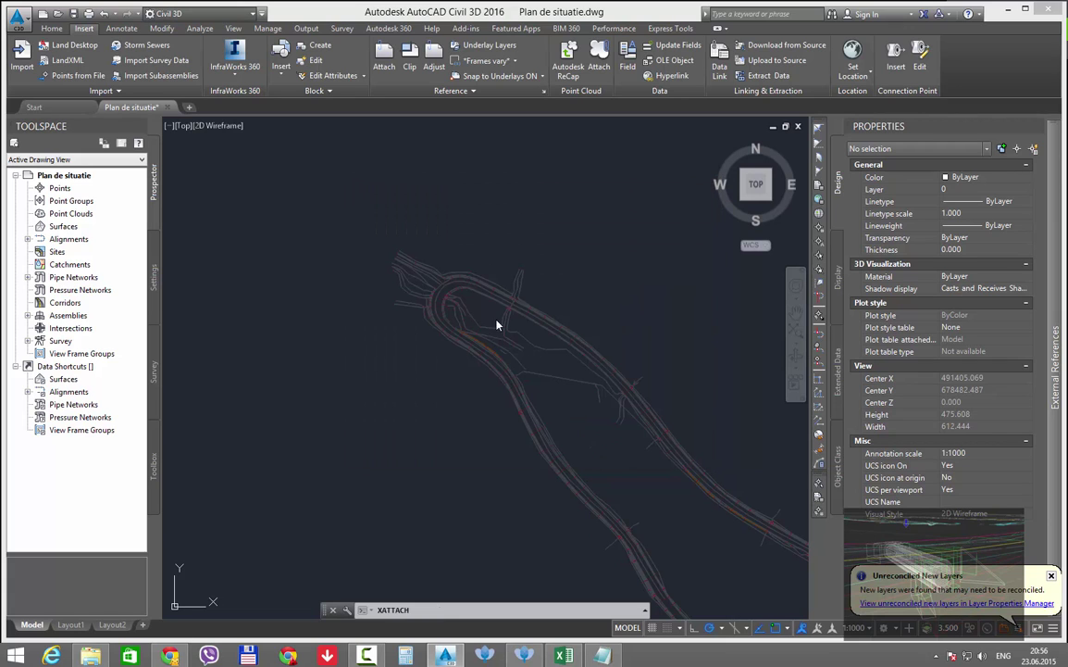
Zoom and pan along the road curve to check the Plan xref, then launch Attach DWG
scroll(482, 292, "up", 3)
scroll(464, 279, "up", 4)
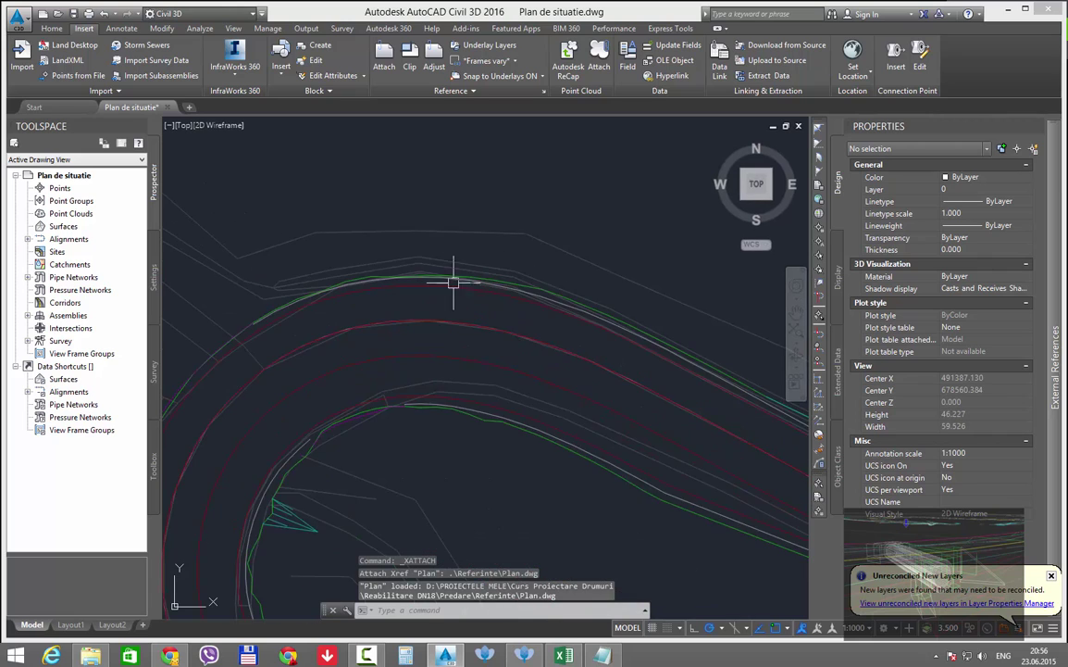
scroll(453, 281, "down", 2)
middle_click_drag(516, 289, 549, 217)
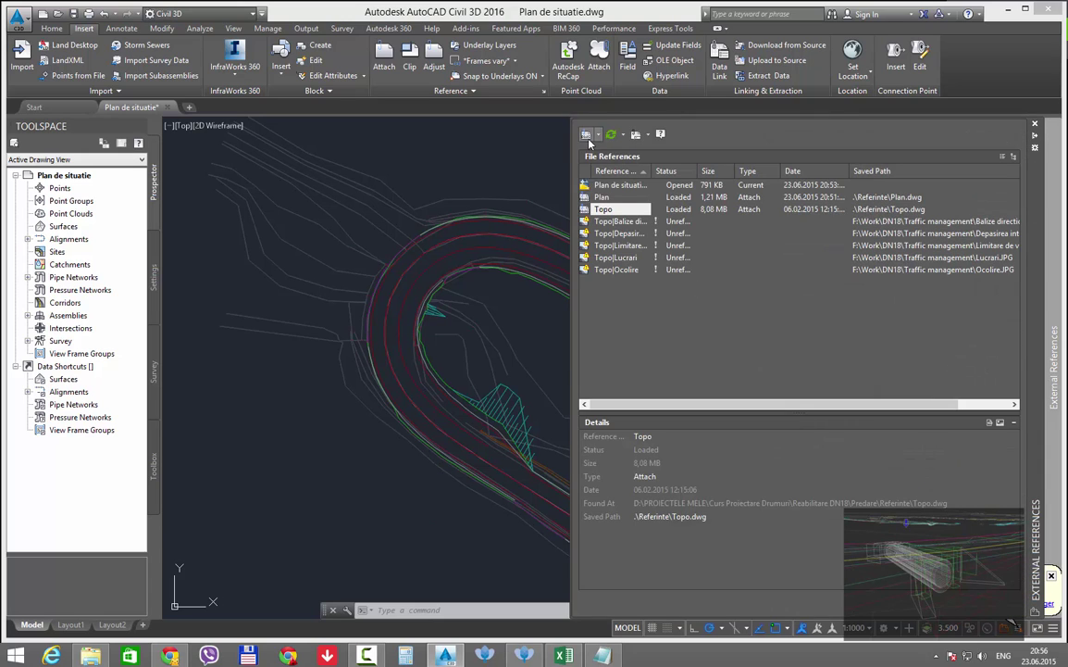
left_click(586, 134)
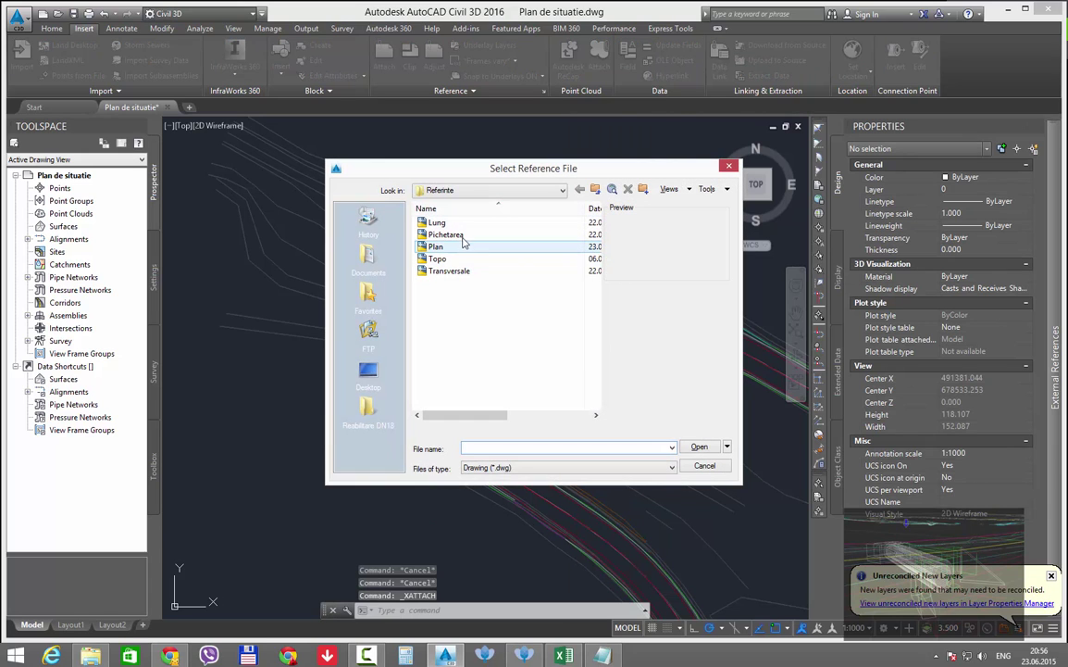
Attach Pichetarea.dwg from Referinte at 0,0,0 with a relative path
left_click(473, 237)
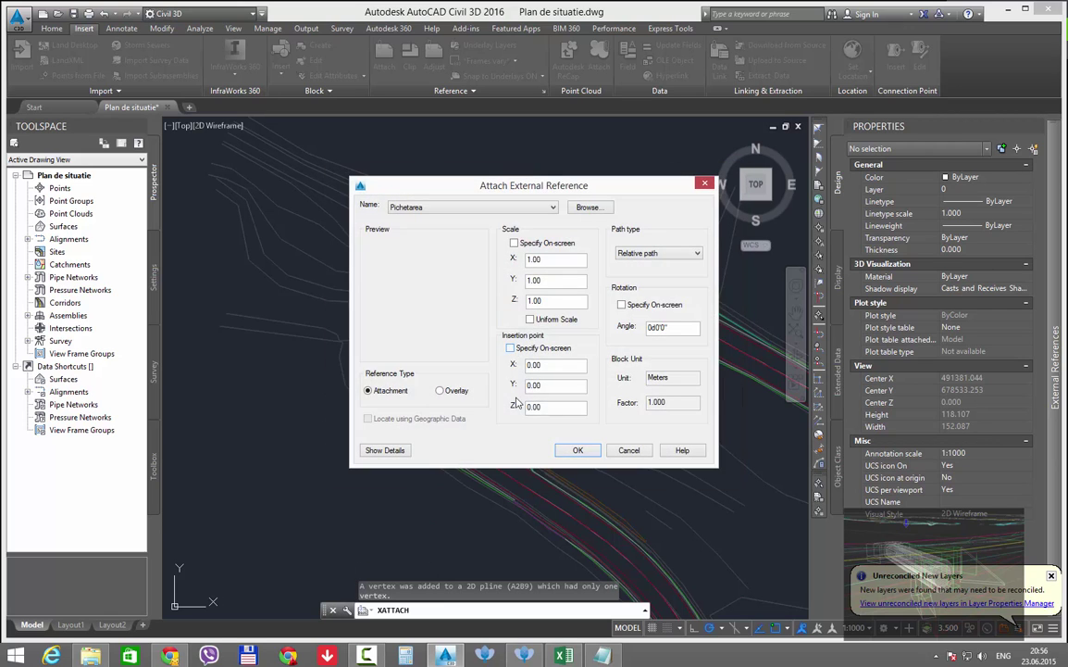
left_click(583, 455)
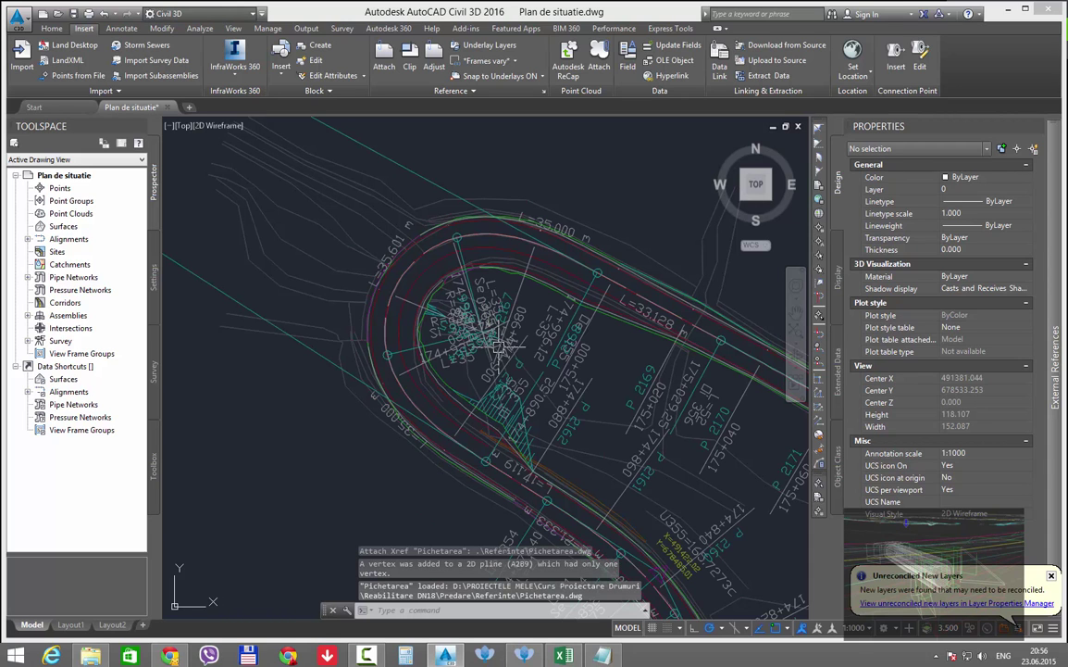
Zoom in and out around the Pichetarea stakeout labels along the road
scroll(460, 344, "down", 5)
scroll(460, 344, "up", 2)
scroll(463, 347, "up", 2)
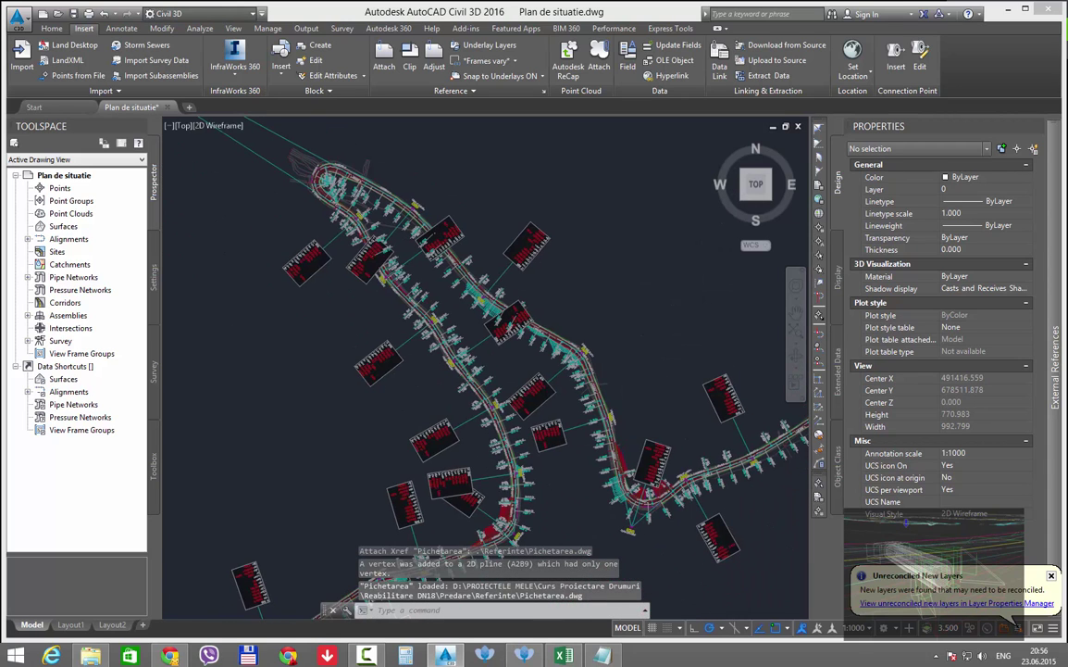
scroll(500, 374, "up", 2)
scroll(533, 407, "up", 2)
scroll(491, 402, "up", 2)
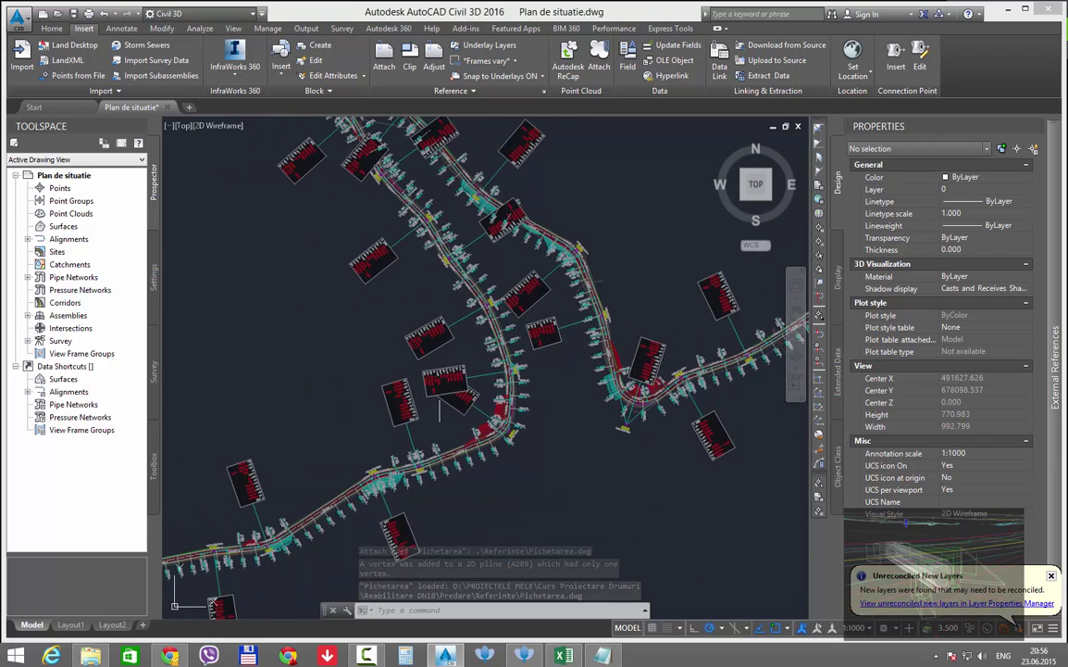
scroll(454, 398, "up", 2)
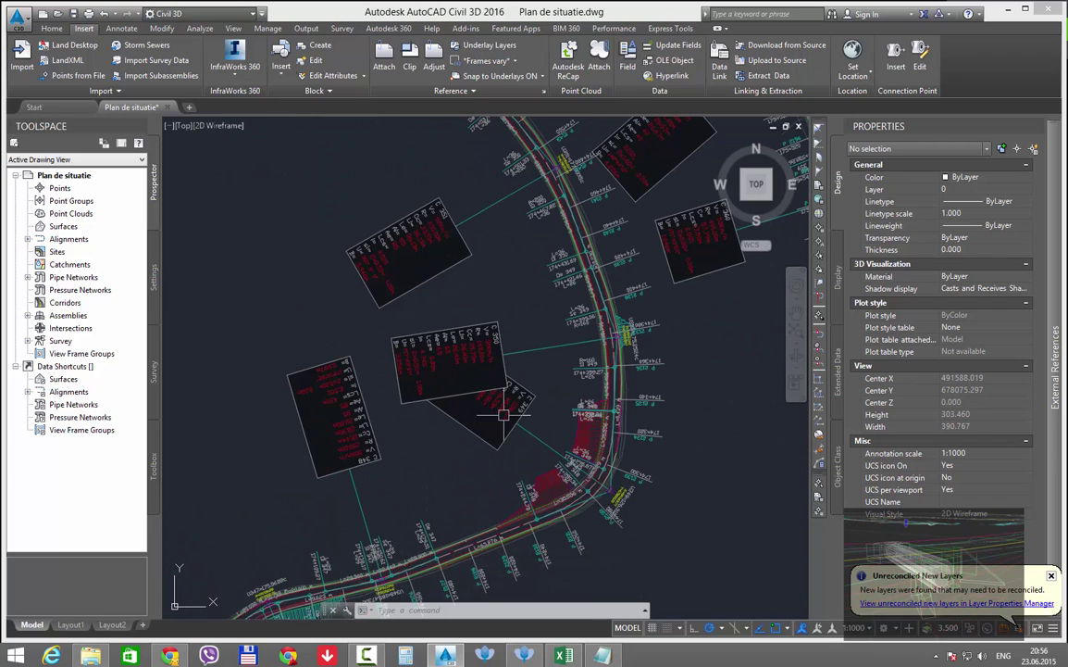
scroll(482, 389, "down", 3)
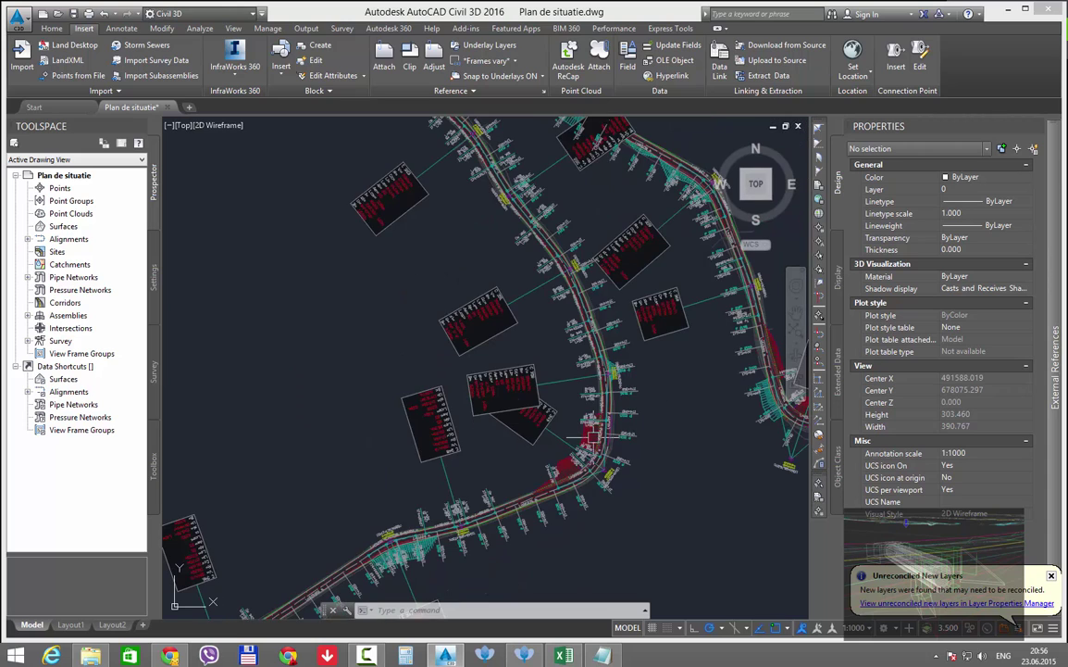
scroll(398, 231, "up", 1)
scroll(477, 369, "down", 2)
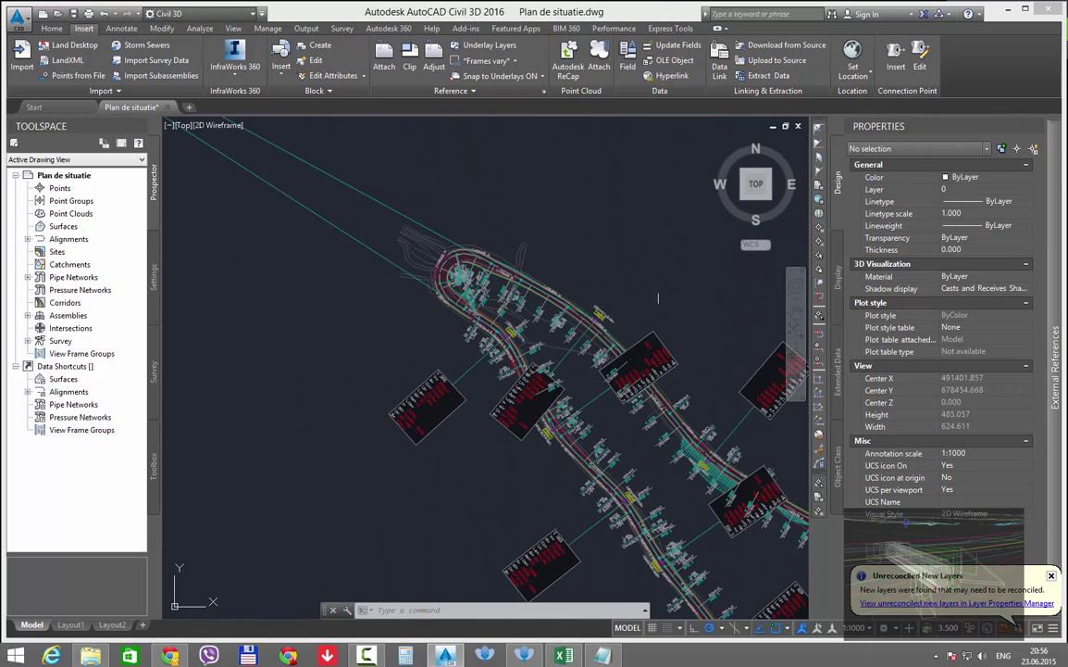
scroll(500, 387, "down", 1)
scroll(505, 407, "down", 2)
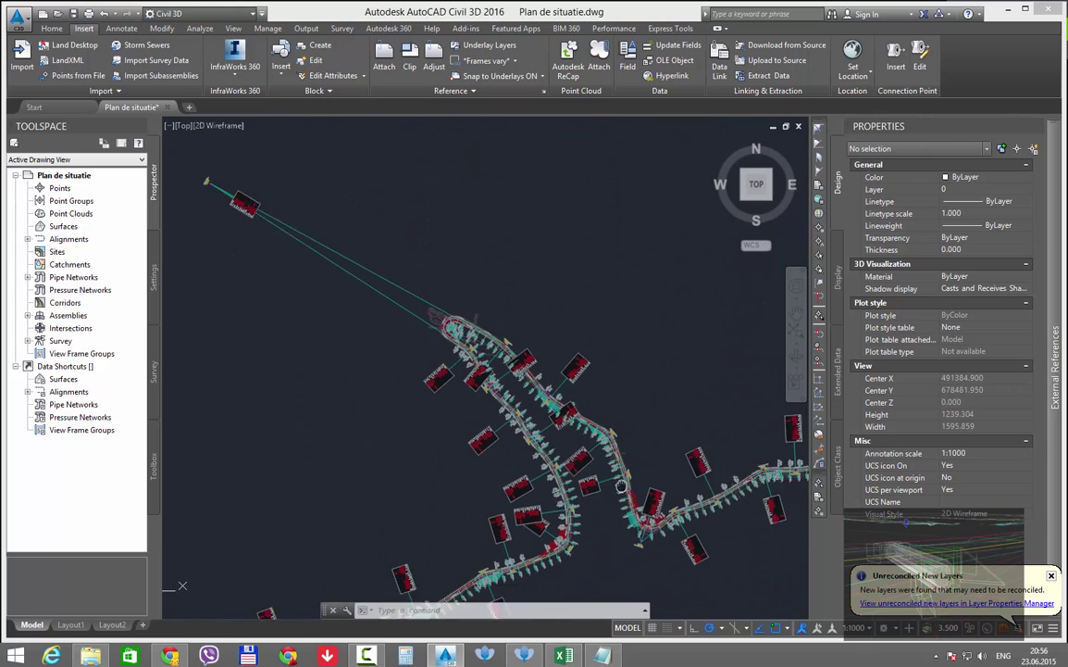
scroll(512, 442, "up", 2)
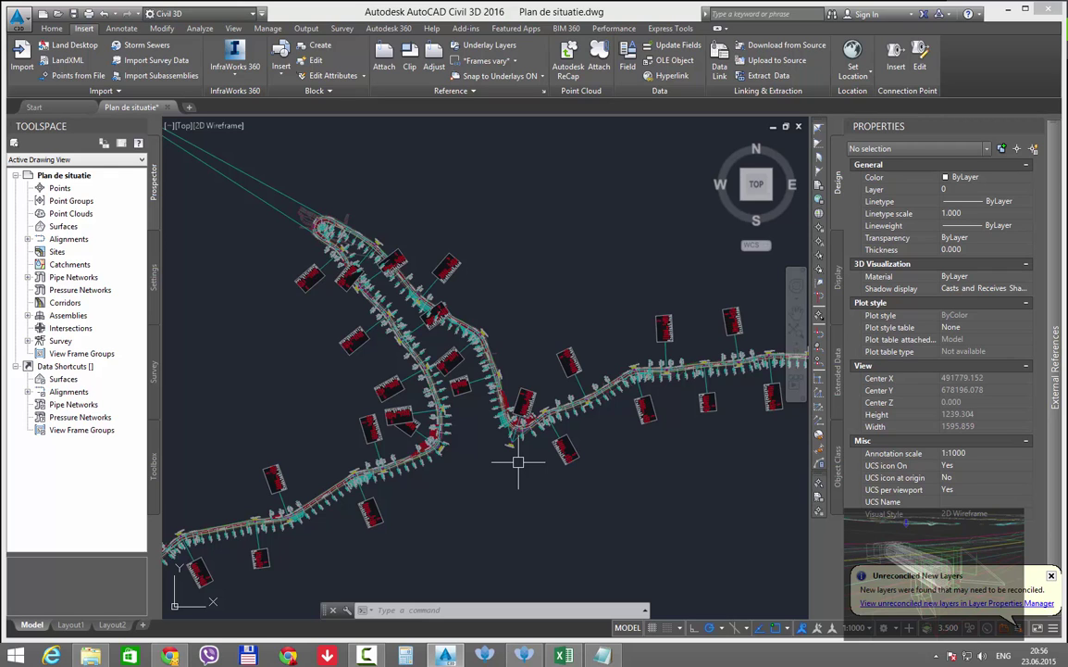
scroll(602, 361, "up", 2)
scroll(556, 348, "up", 2)
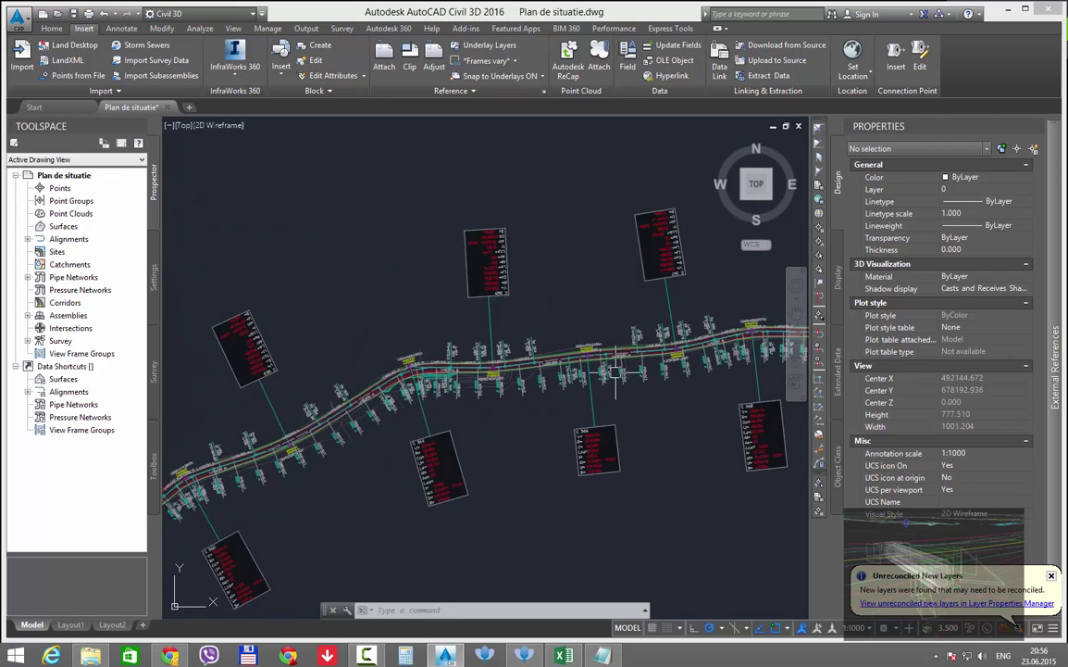
scroll(635, 352, "up", 2)
scroll(633, 350, "down", 2)
scroll(628, 345, "up", 2)
scroll(621, 338, "up", 2)
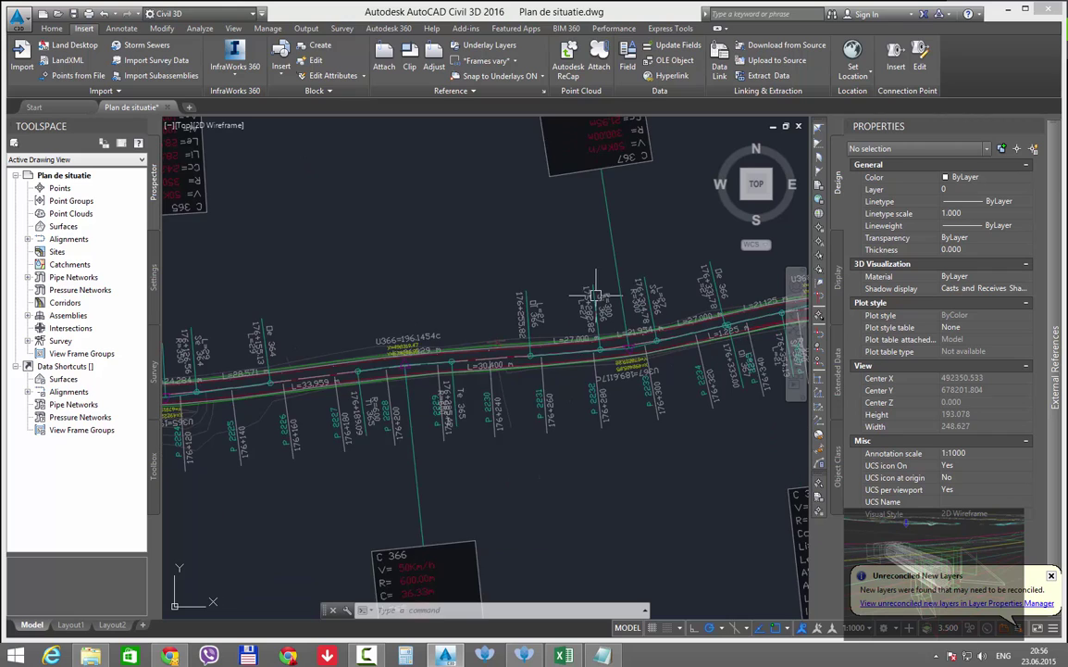
scroll(614, 331, "up", 2)
scroll(614, 331, "up", 2)
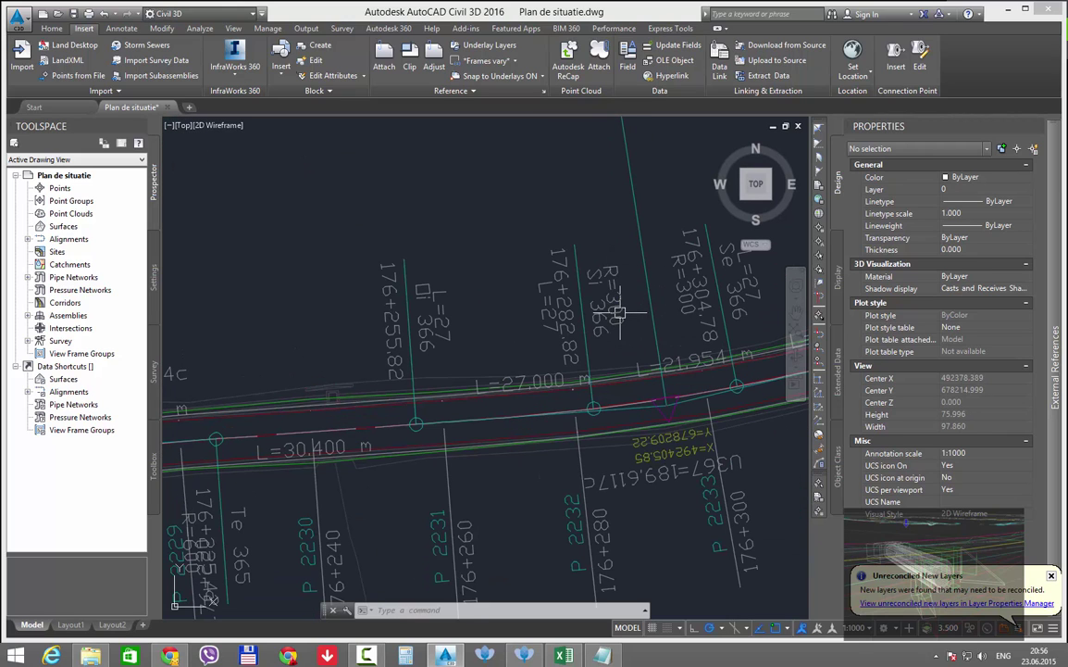
Open File Explorer on the Referinte folder of reference drawings
scroll(616, 308, "down", 4)
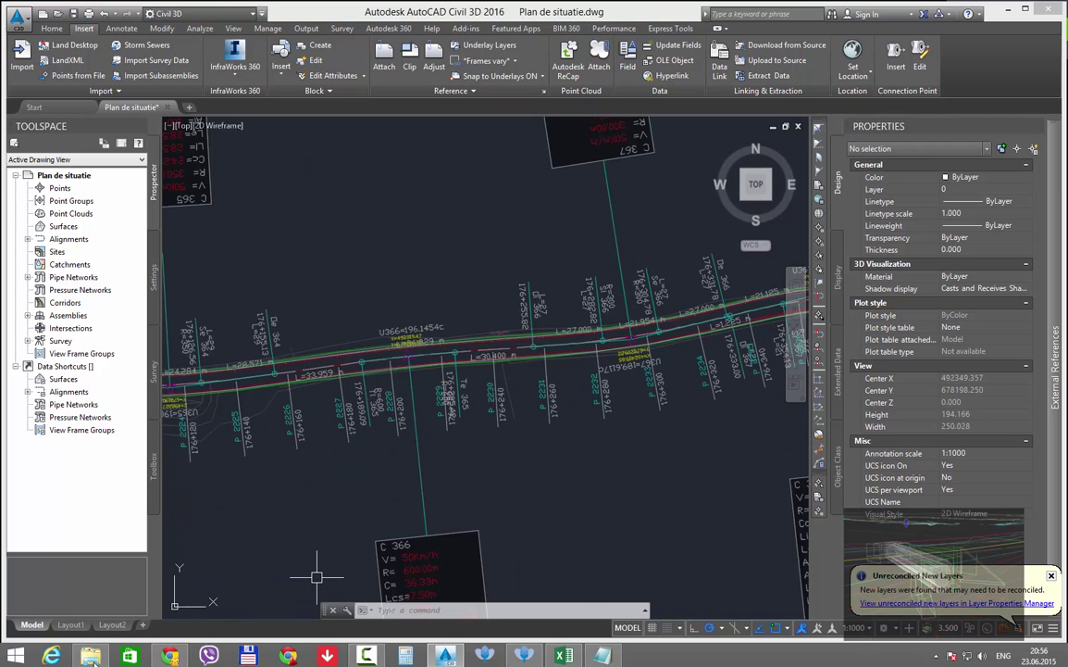
left_click(93, 657)
double_click(265, 222)
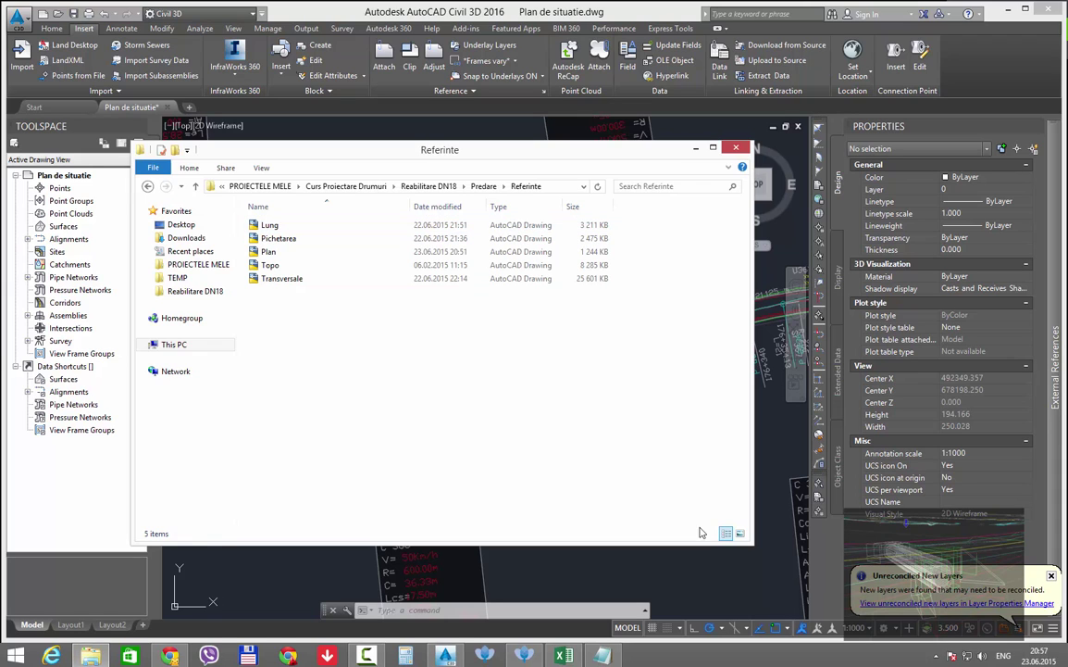
Back in Civil 3D, set the Standard text style font to ISOCPEUR
key("alt+Tab")
left_click(121, 28)
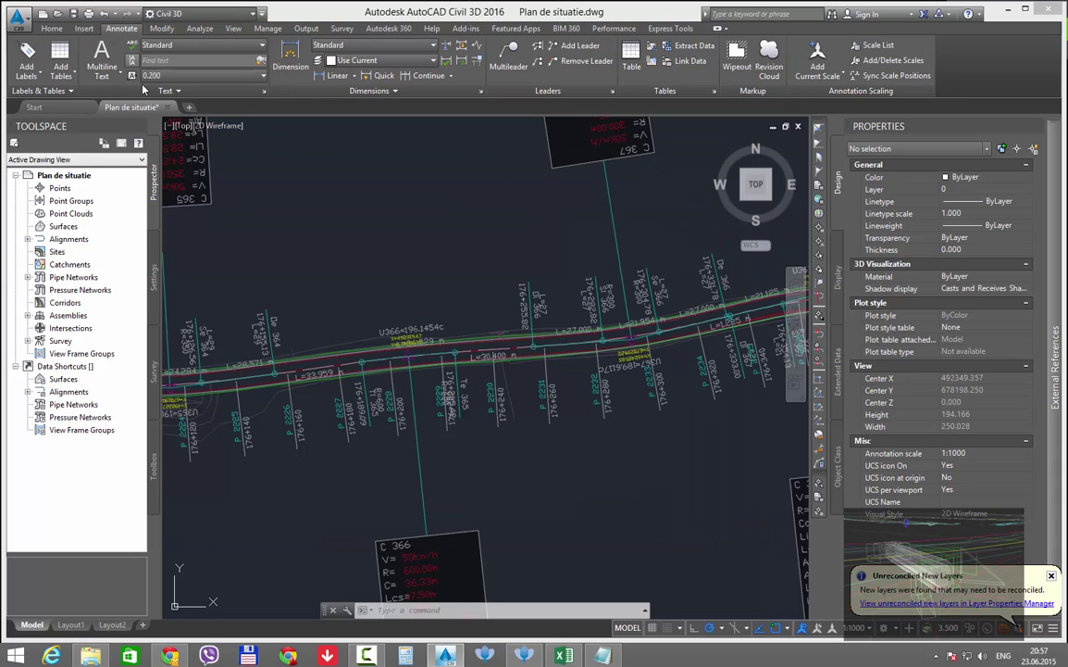
left_click(264, 91)
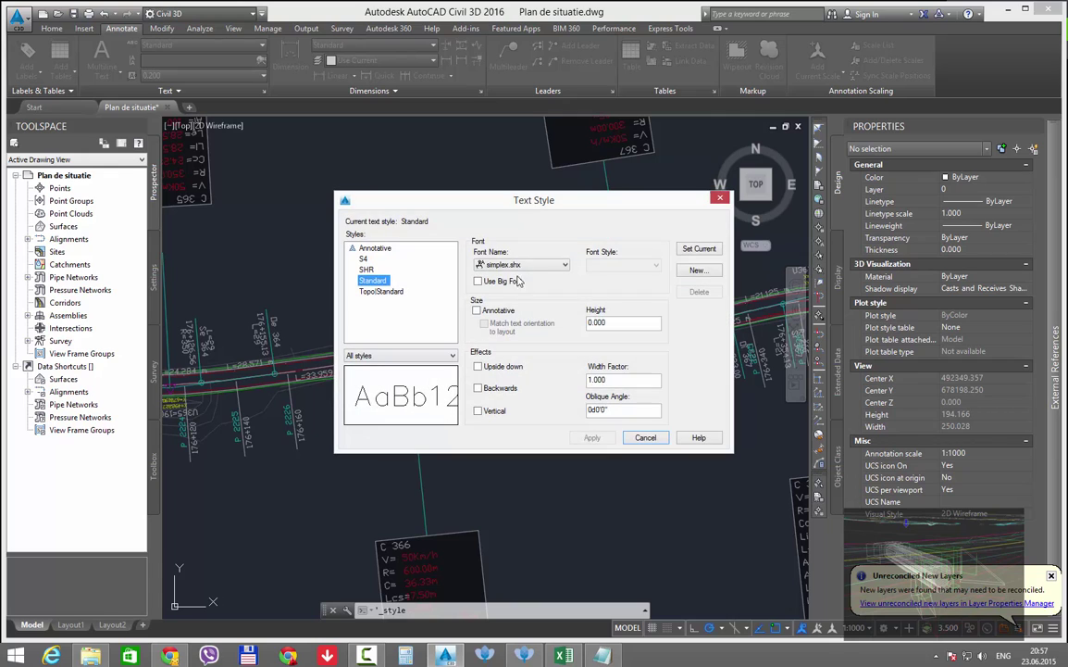
left_click(518, 266)
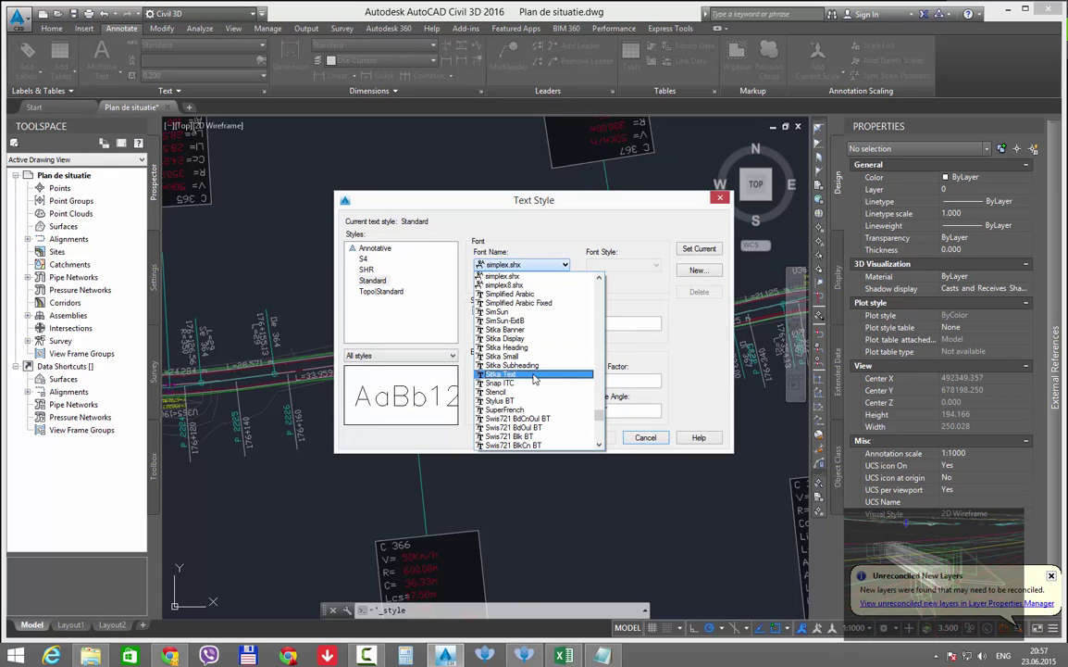
scroll(534, 379, "up", 10)
left_click(536, 418)
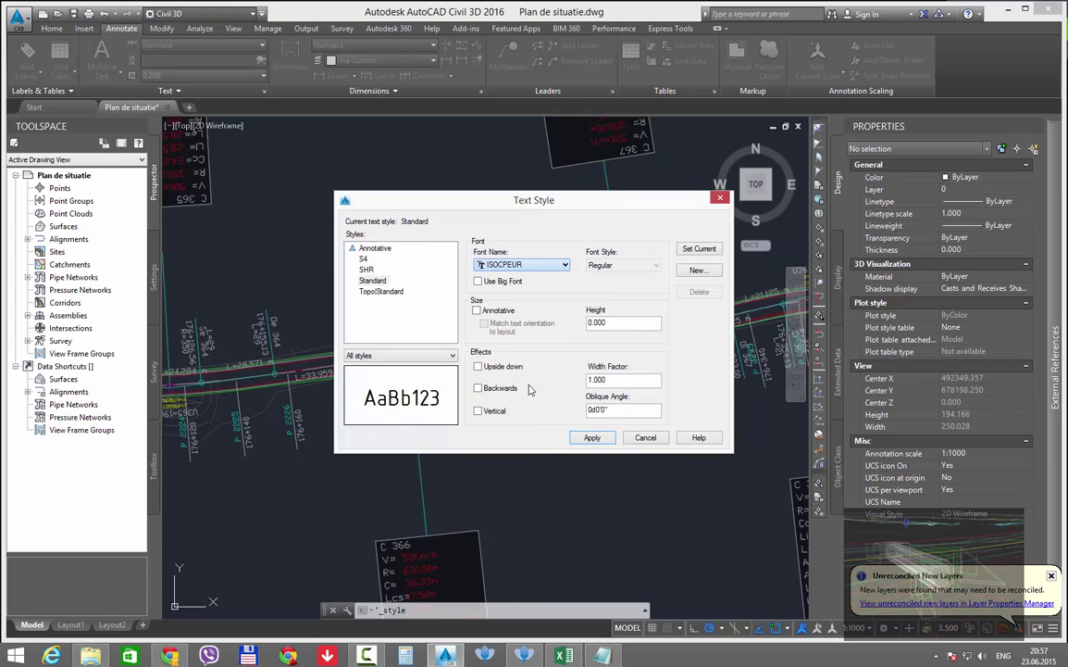
left_click(593, 438)
left_click(645, 437)
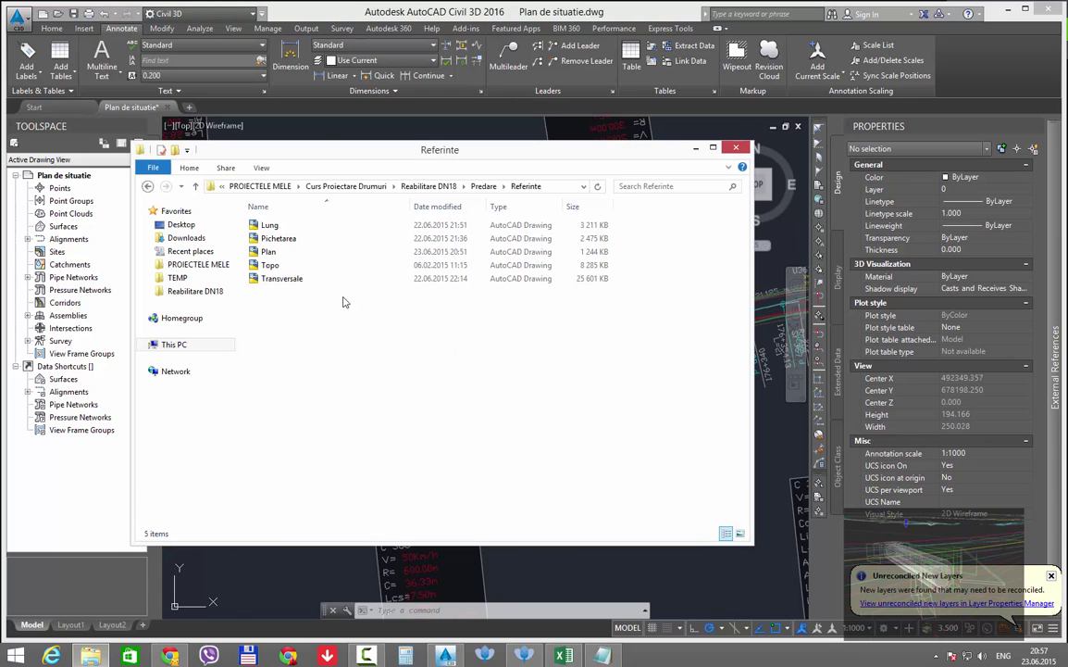
Open Pichetarea.dwg, set its Standard text style to ISOCPEUR, and save it on closing
double_click(278, 238)
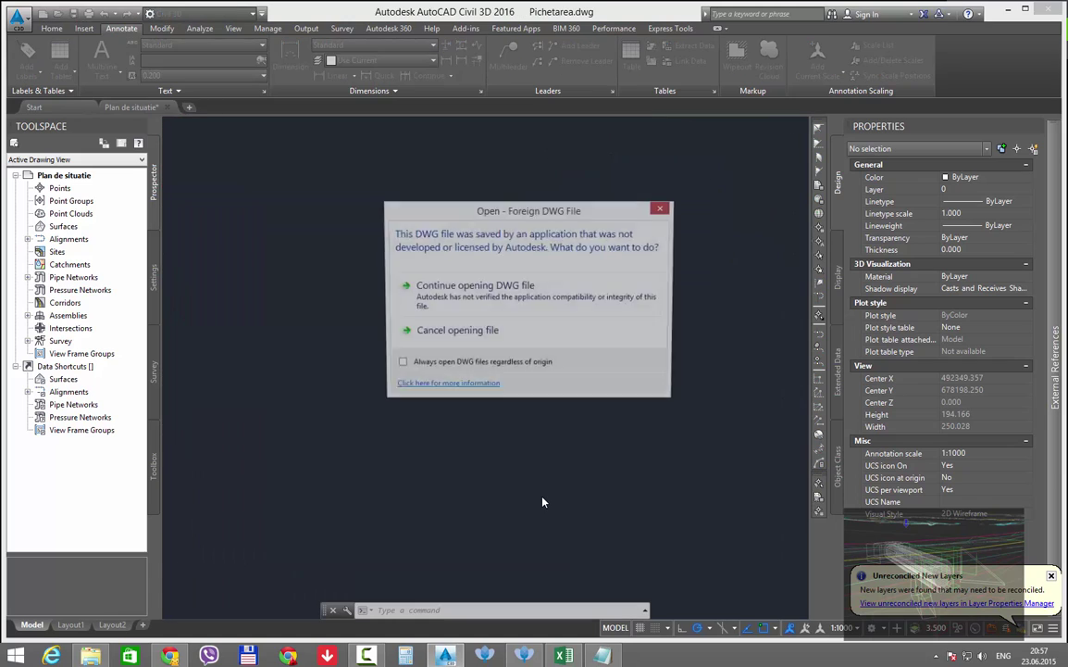
left_click(458, 286)
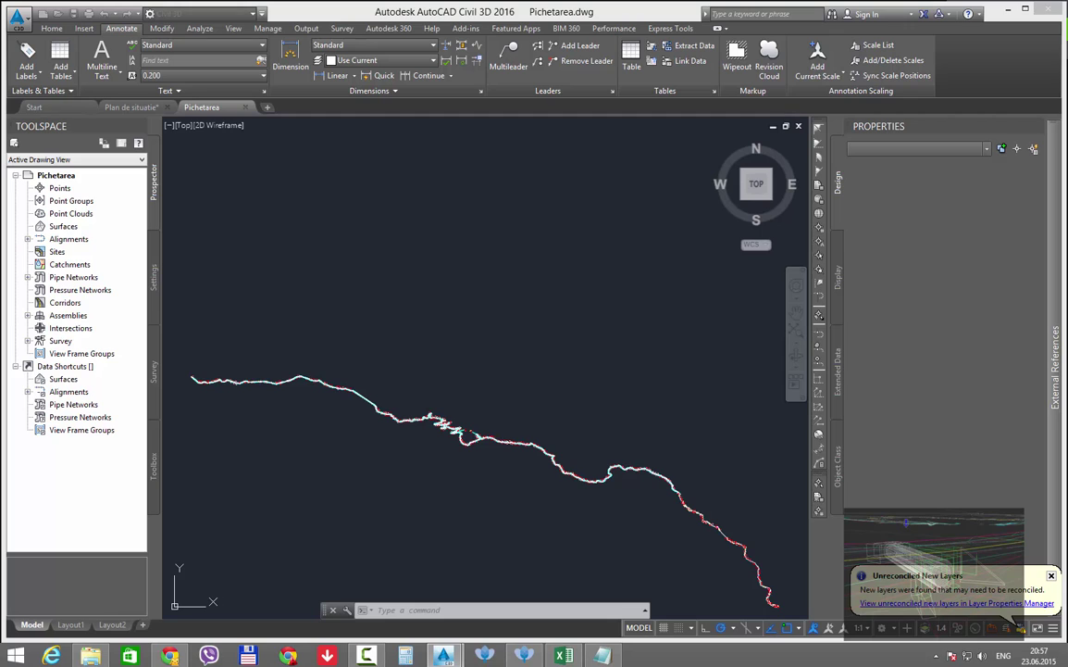
left_click(264, 92)
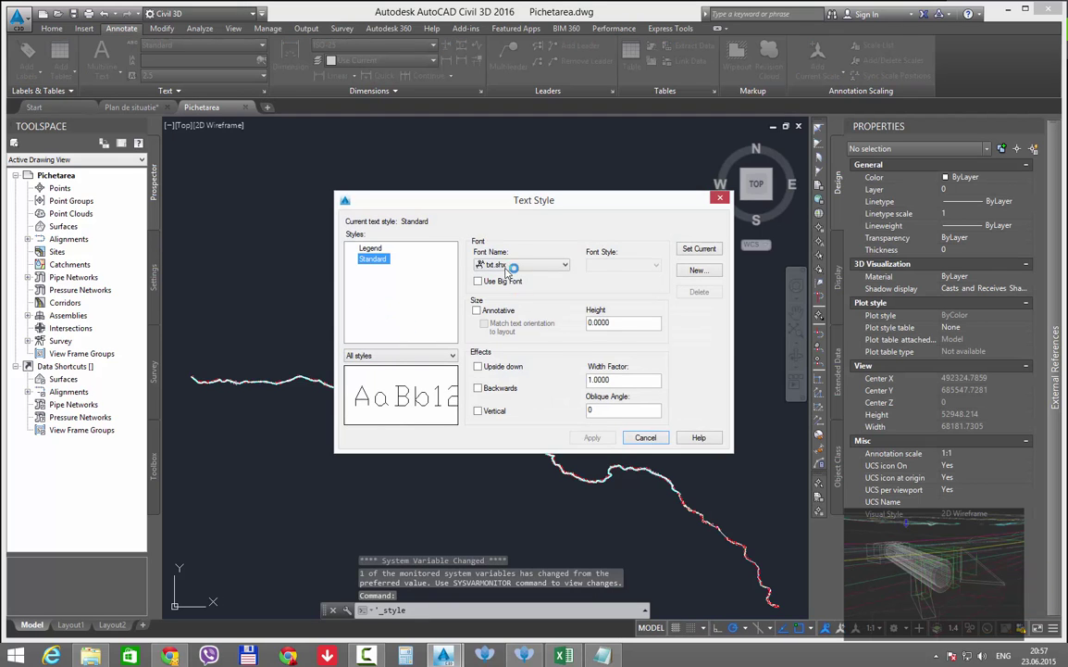
left_click(509, 266)
scroll(548, 389, "up", 10)
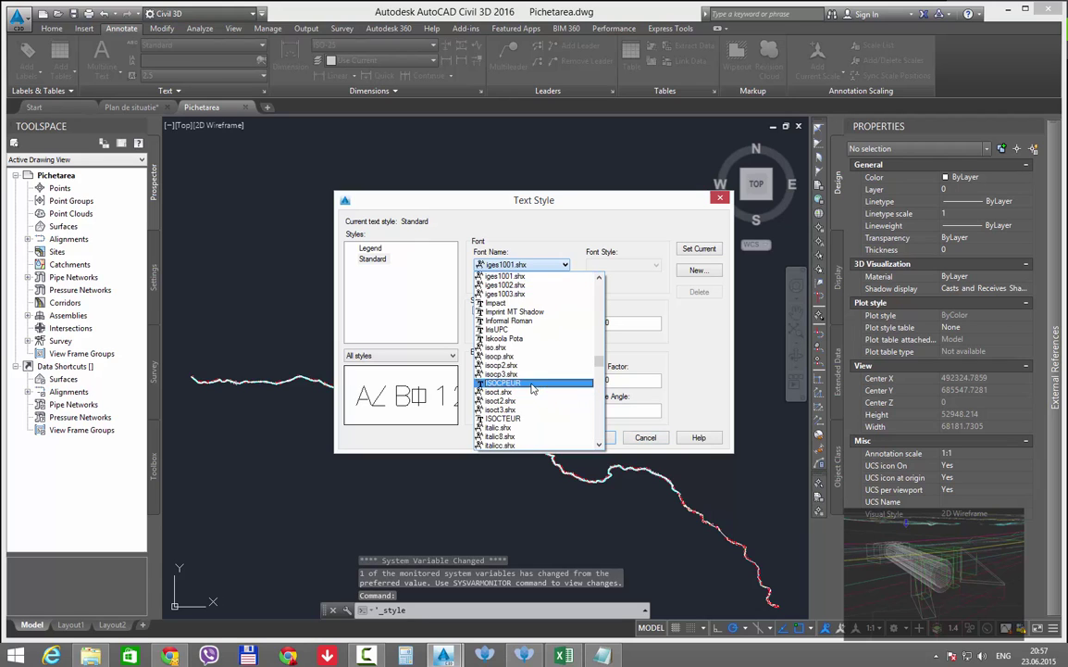
left_click(560, 412)
left_click(591, 437)
left_click(645, 437)
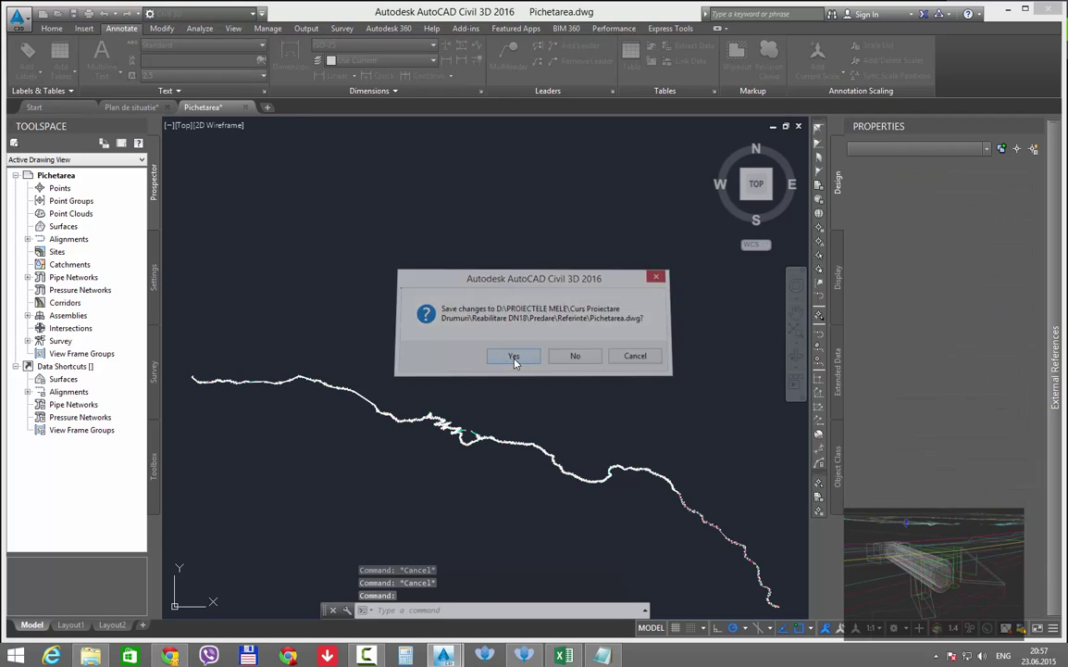
left_click(513, 361)
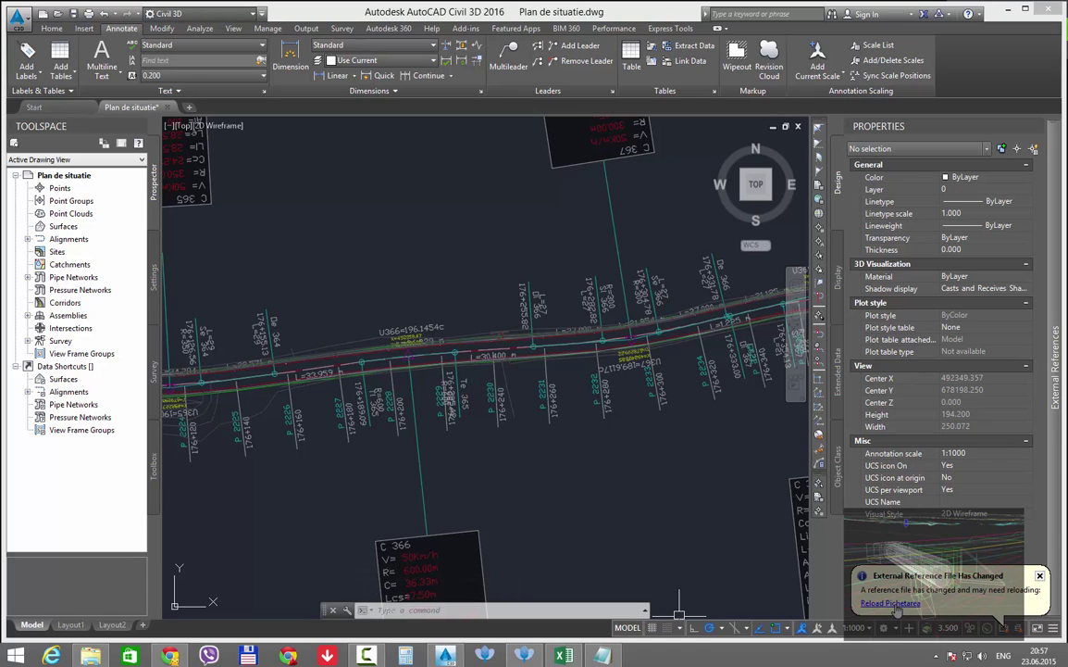
Reload the changed Pichetarea xref and zoom along the road to check its ISOCPEUR labels
left_click(898, 605)
scroll(551, 398, "up", 3)
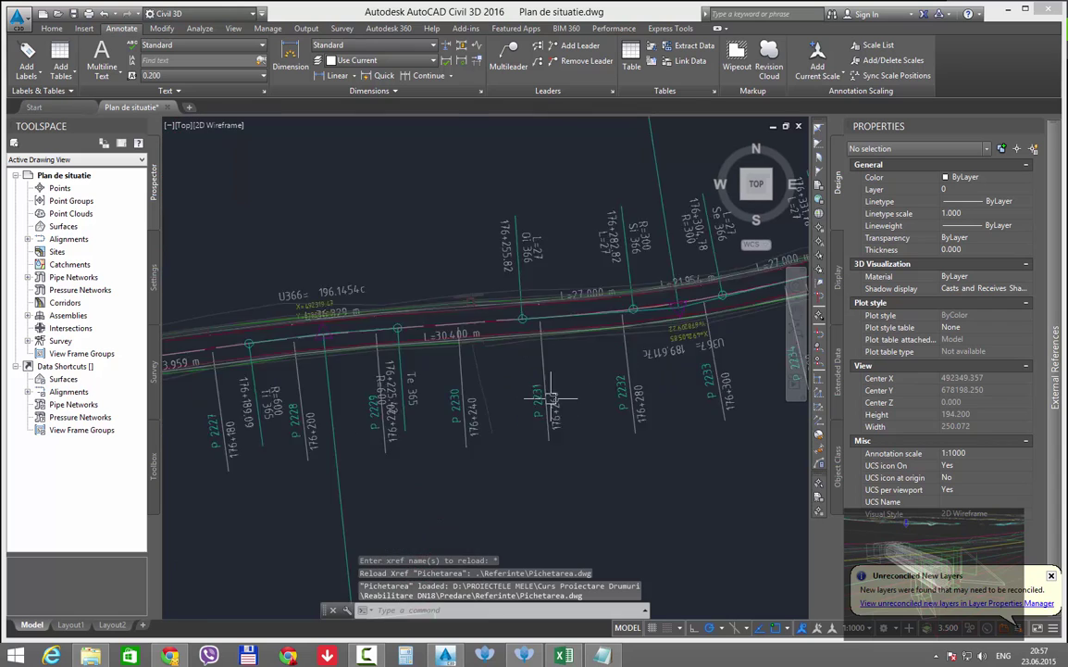
scroll(551, 398, "up", 3)
scroll(555, 398, "down", 2)
scroll(559, 397, "down", 2)
scroll(563, 396, "down", 2)
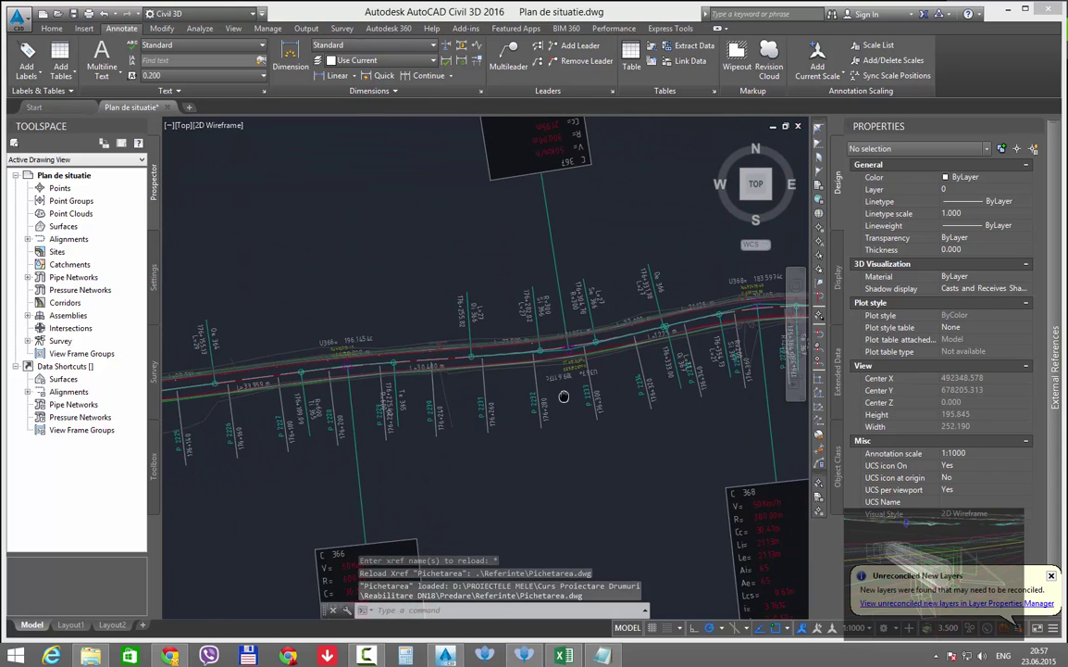
middle_click_drag(563, 396, 469, 381)
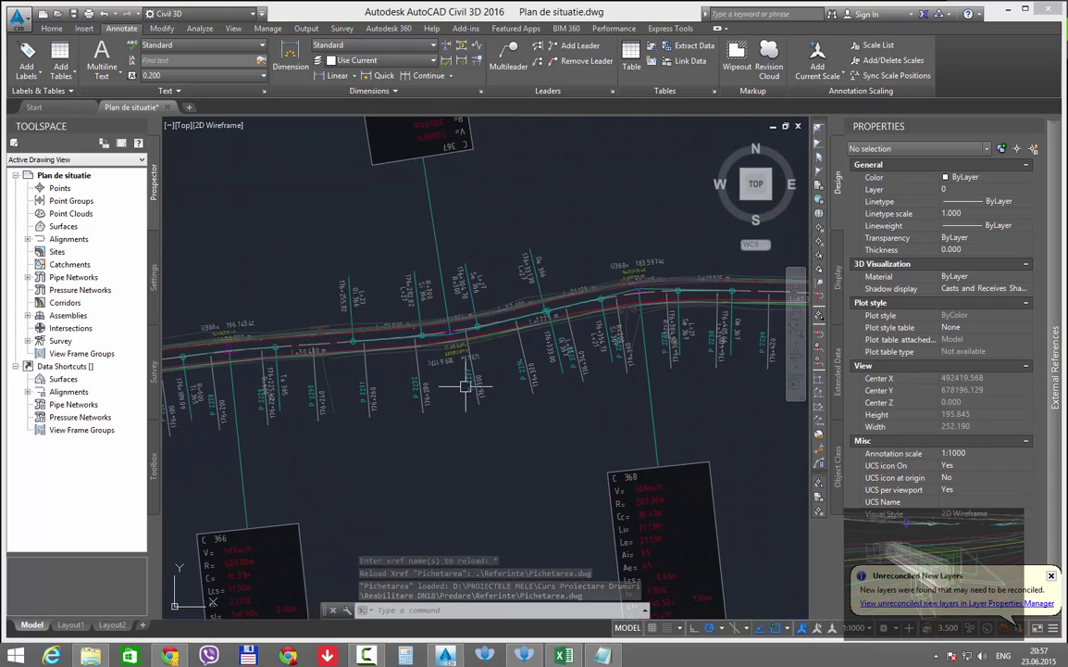
left_click(56, 29)
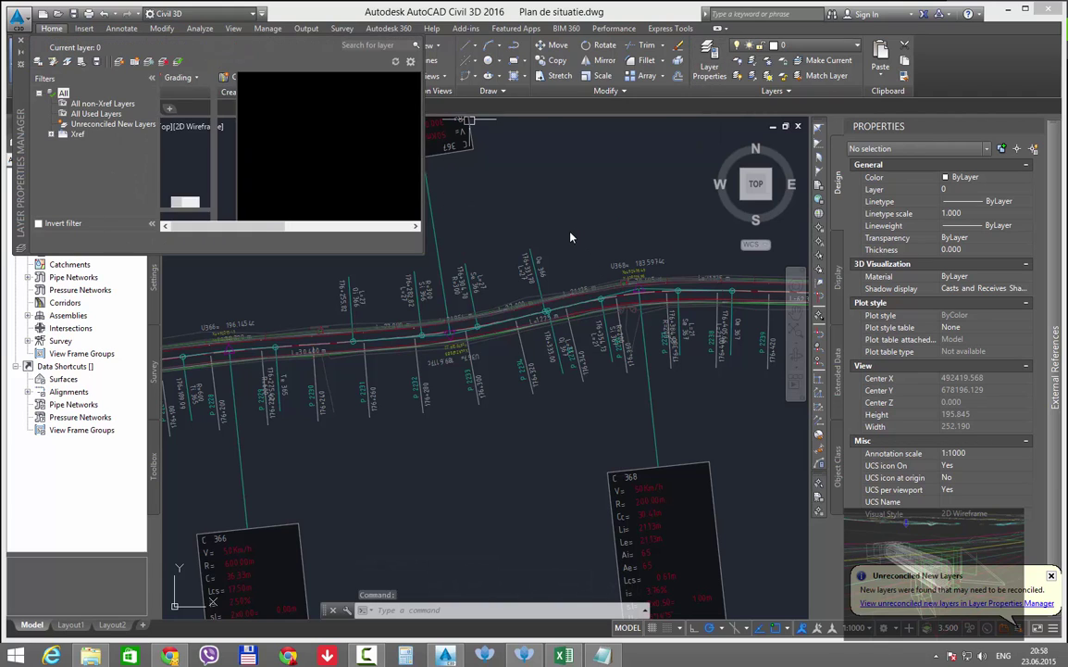
Dock the Layer Properties palette and widen it to show all columns
right_click(25, 170)
left_click(47, 210)
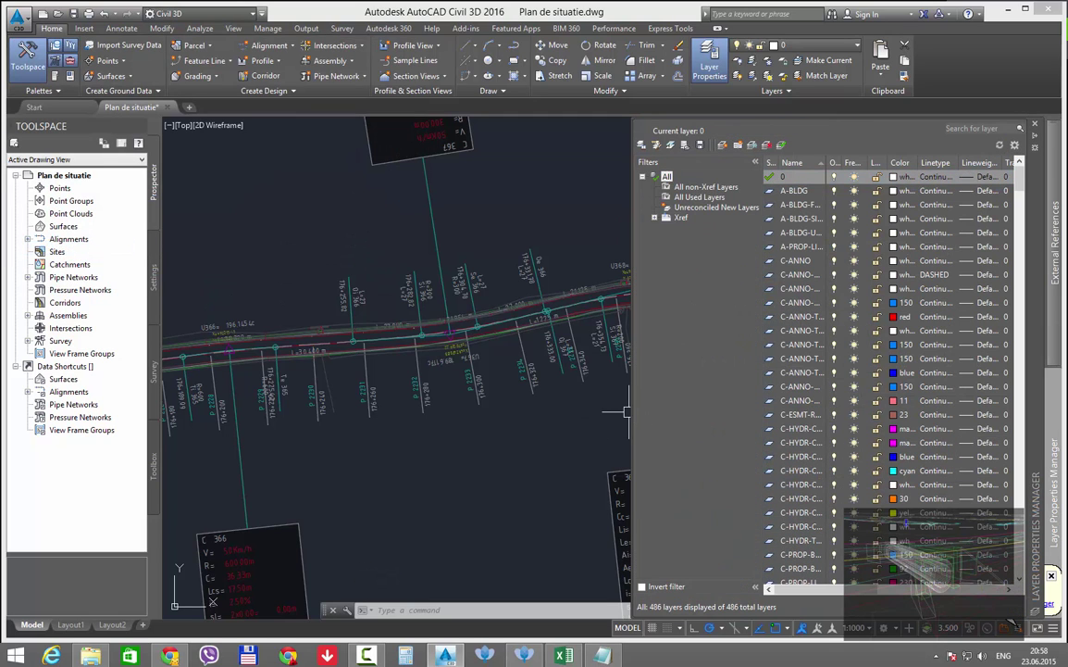
left_click_drag(633, 416, 274, 445)
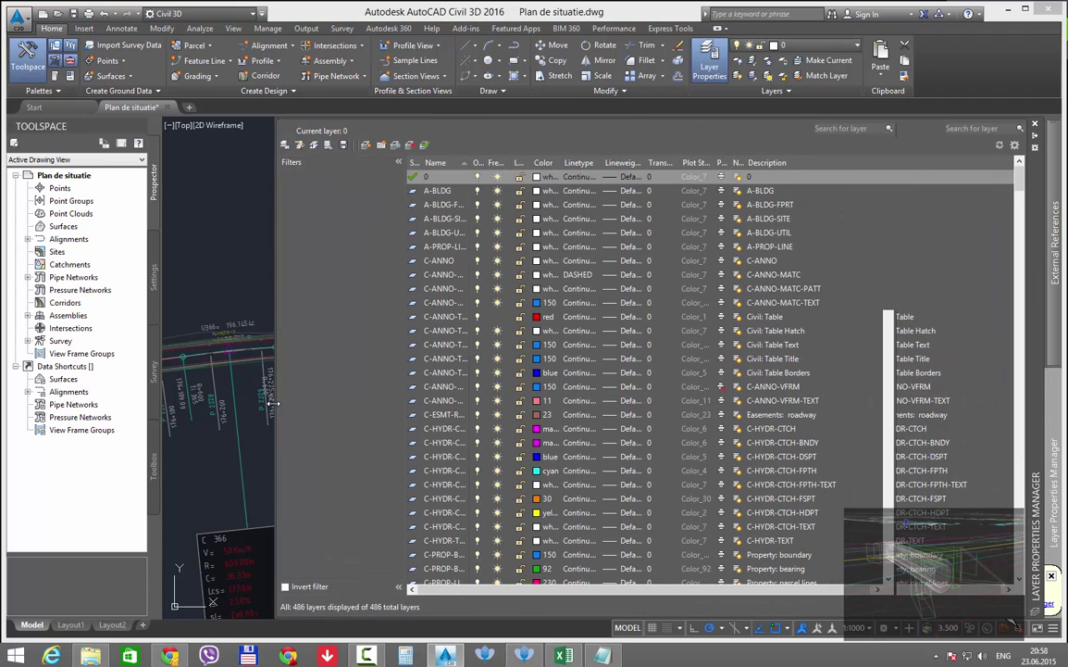
Select all layers and give them a 0.15 mm lineweight
left_click(442, 315)
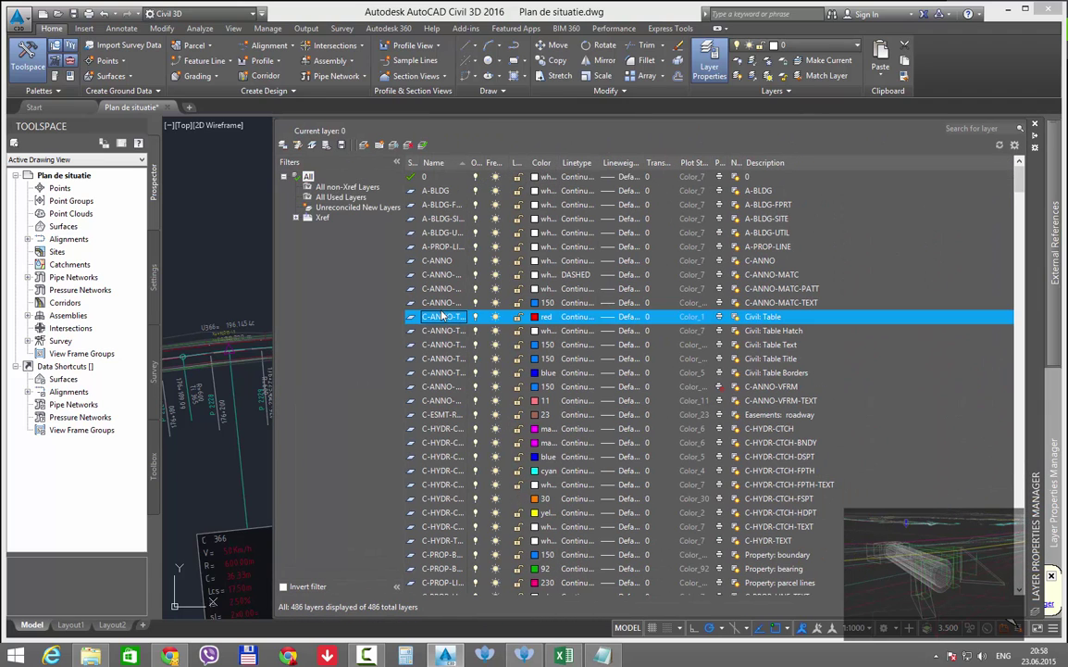
key("ctrl+a")
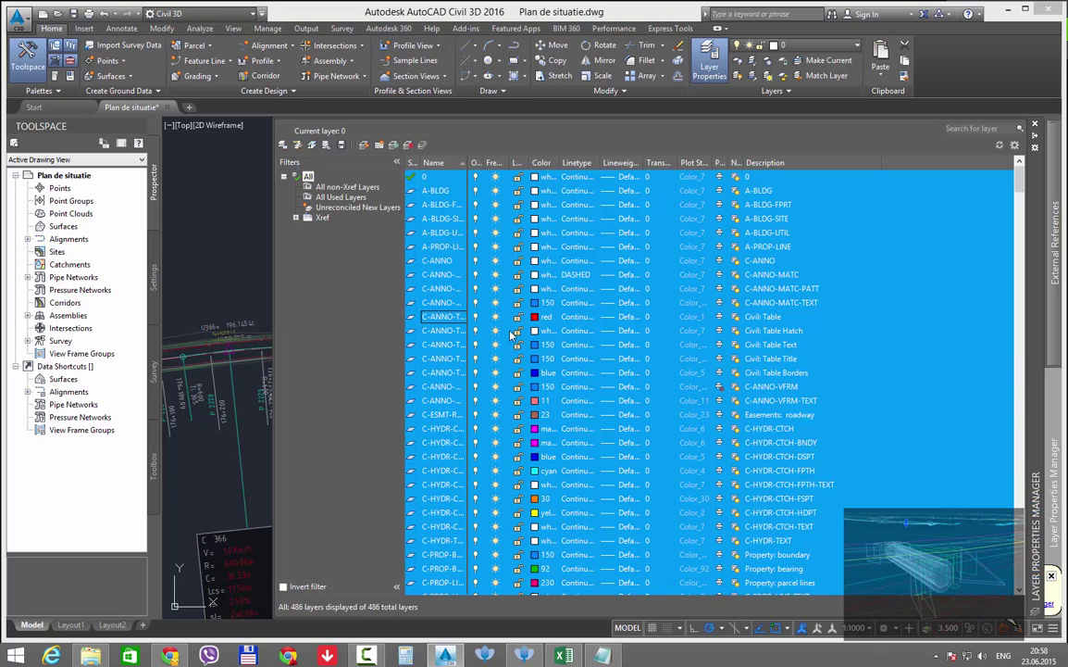
left_click(626, 293)
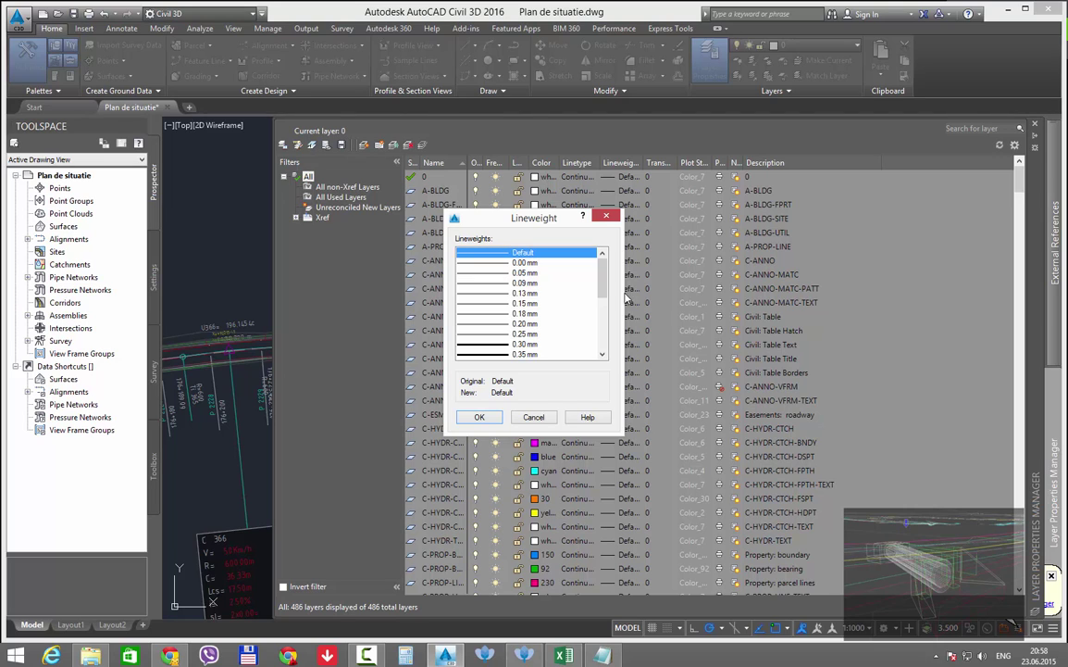
left_click(492, 305)
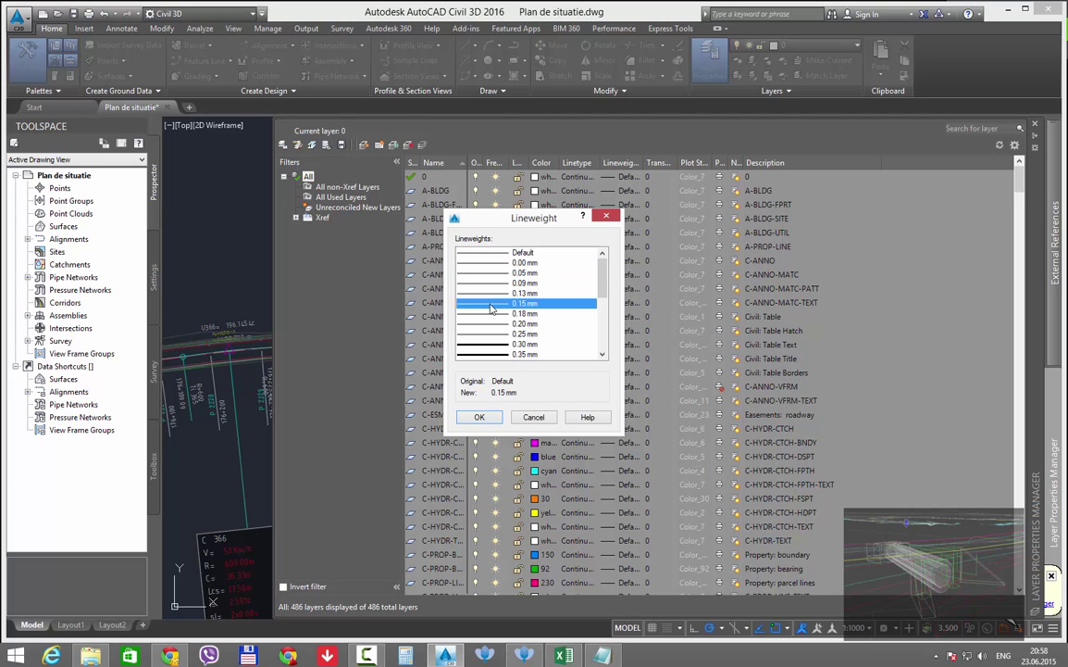
left_click(476, 418)
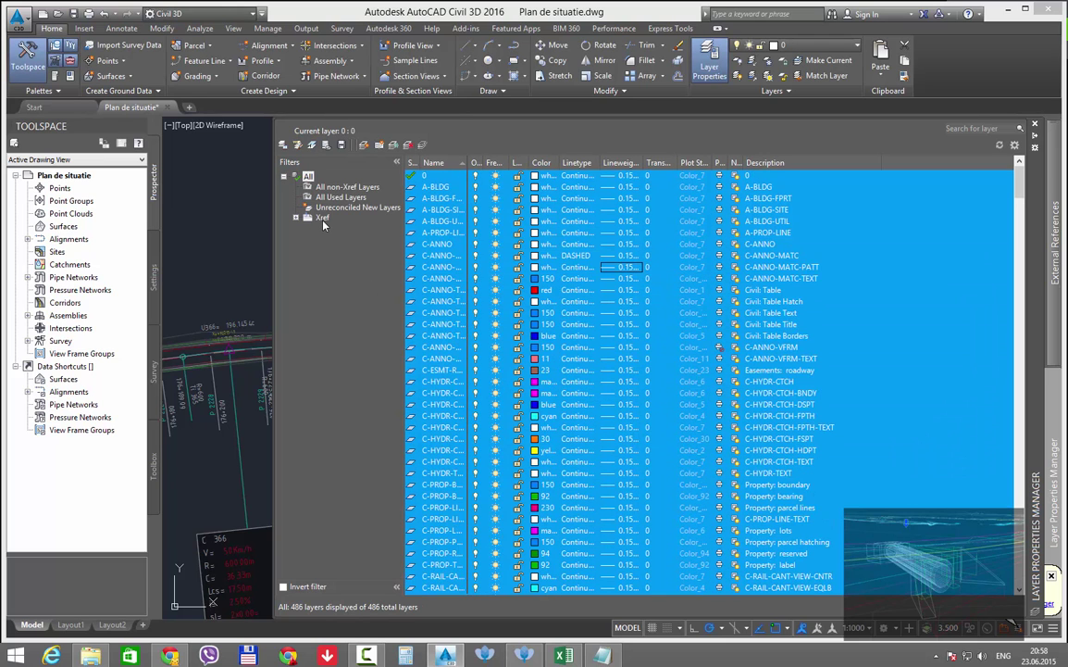
left_click(335, 237)
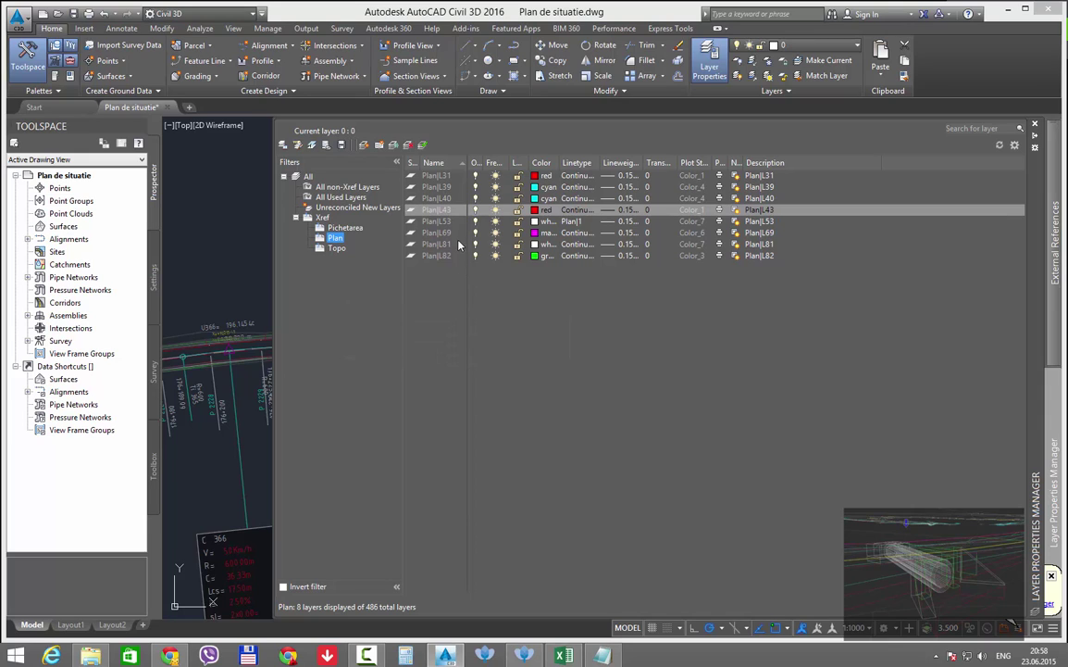
Set layer Plan|L31 to a 0.35 mm lineweight
left_click(442, 177)
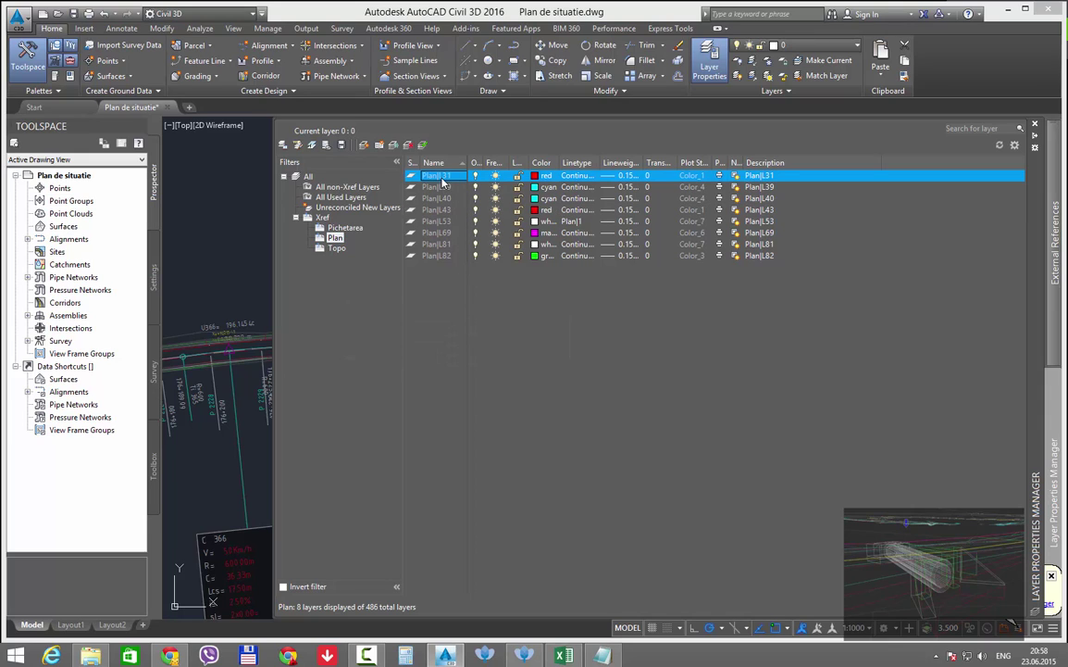
left_click(611, 176)
left_click(496, 354)
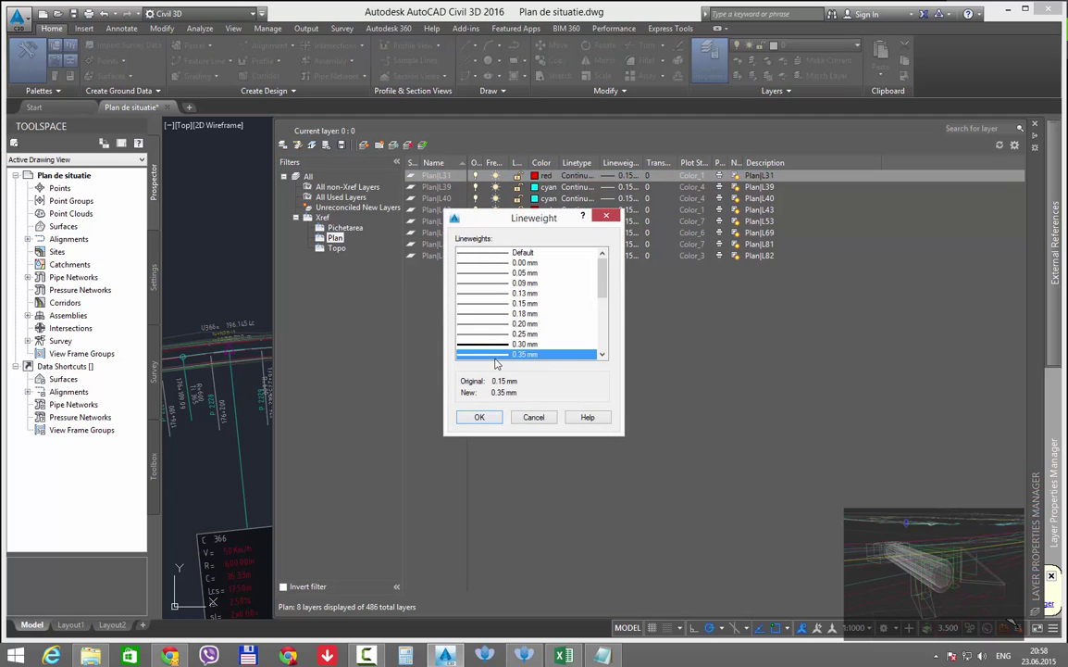
left_click(480, 417)
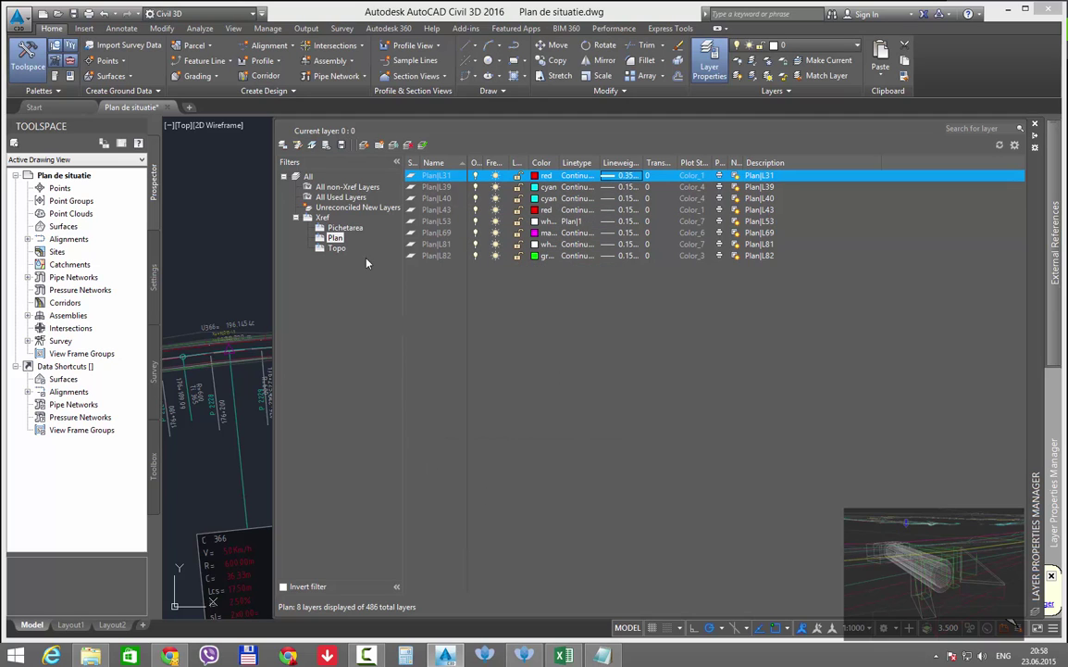
Colour all Topo reference layers grey 251 and collapse the layer palette
left_click(336, 248)
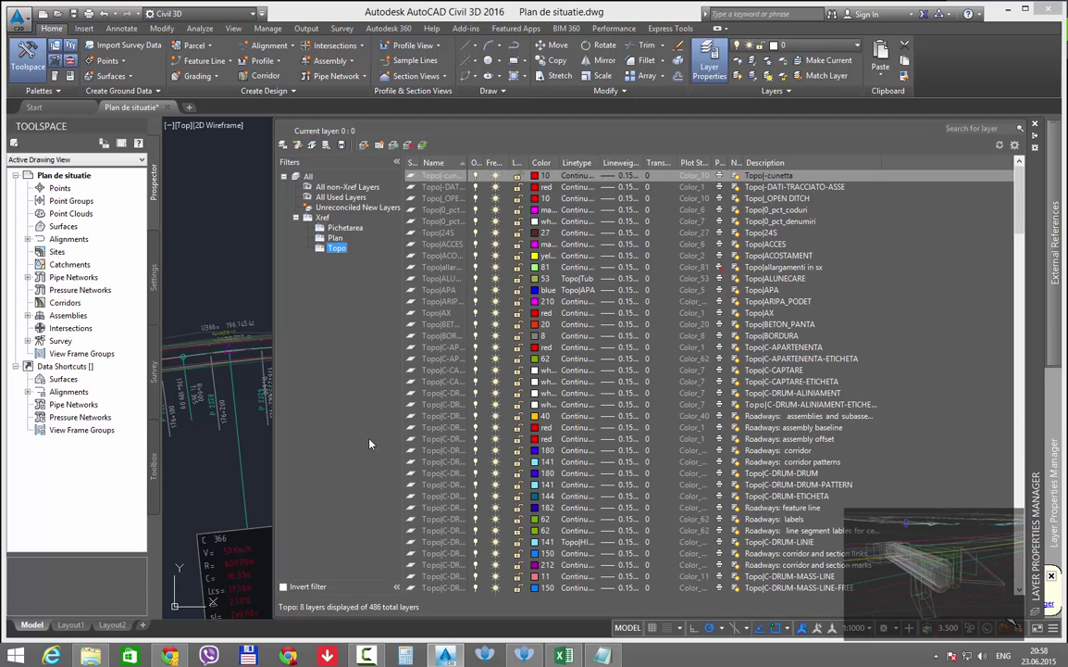
left_click(440, 349)
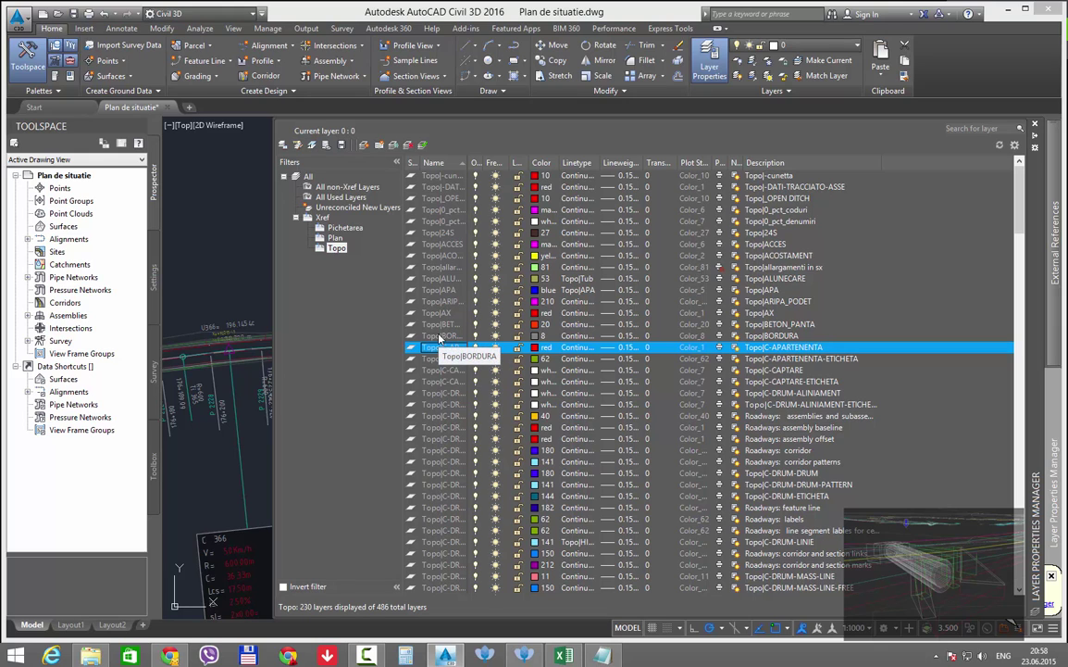
key("ctrl+a")
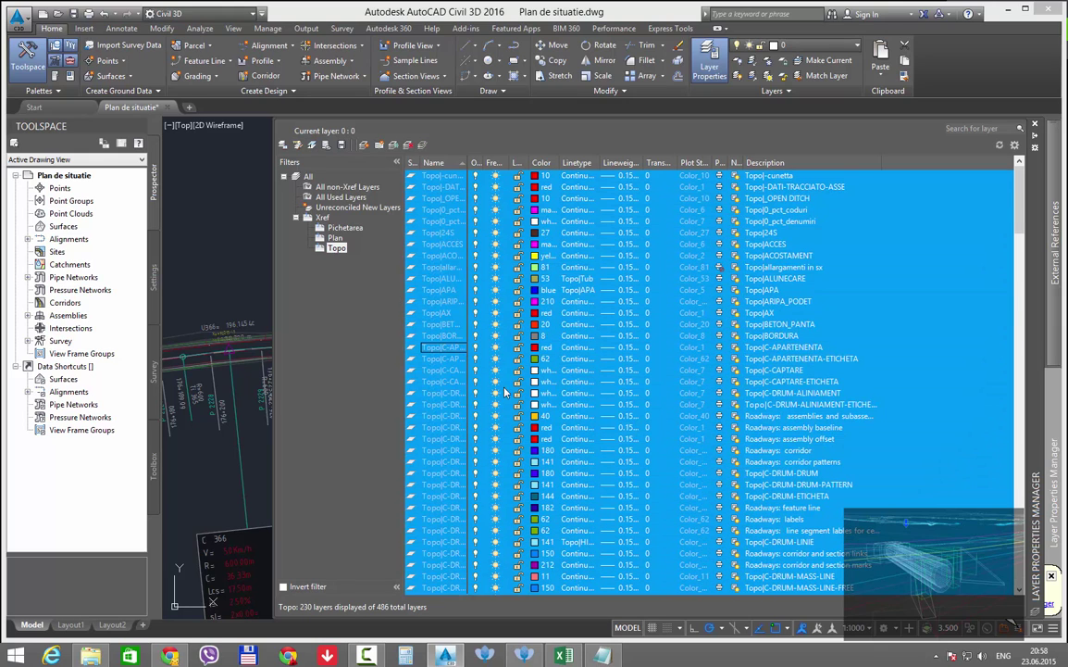
left_click(546, 343)
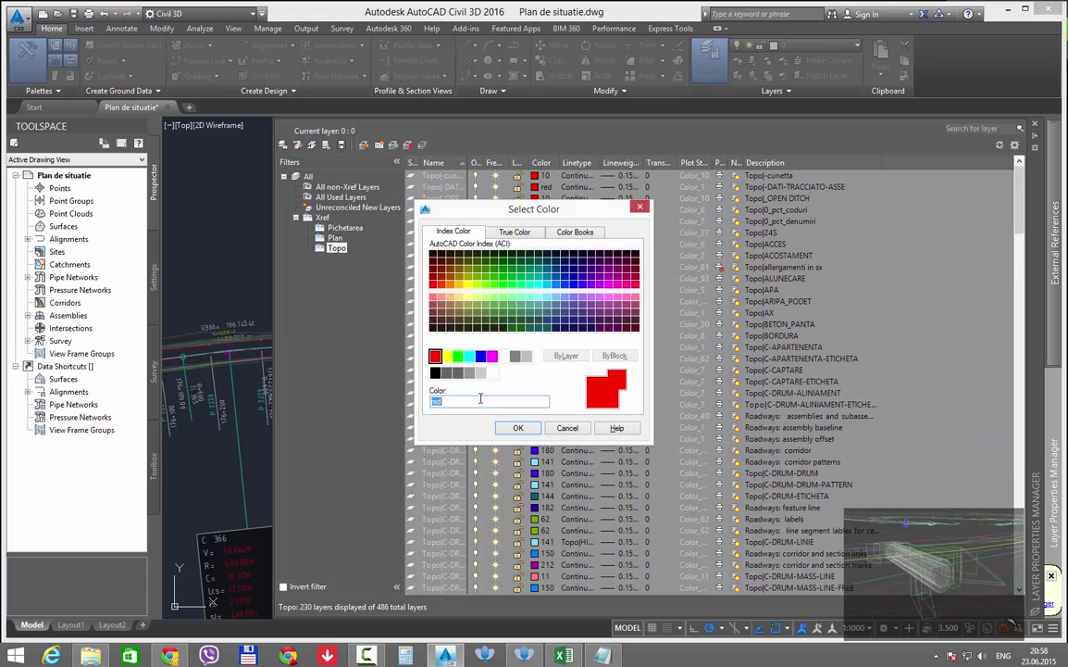
left_click(448, 374)
left_click(518, 427)
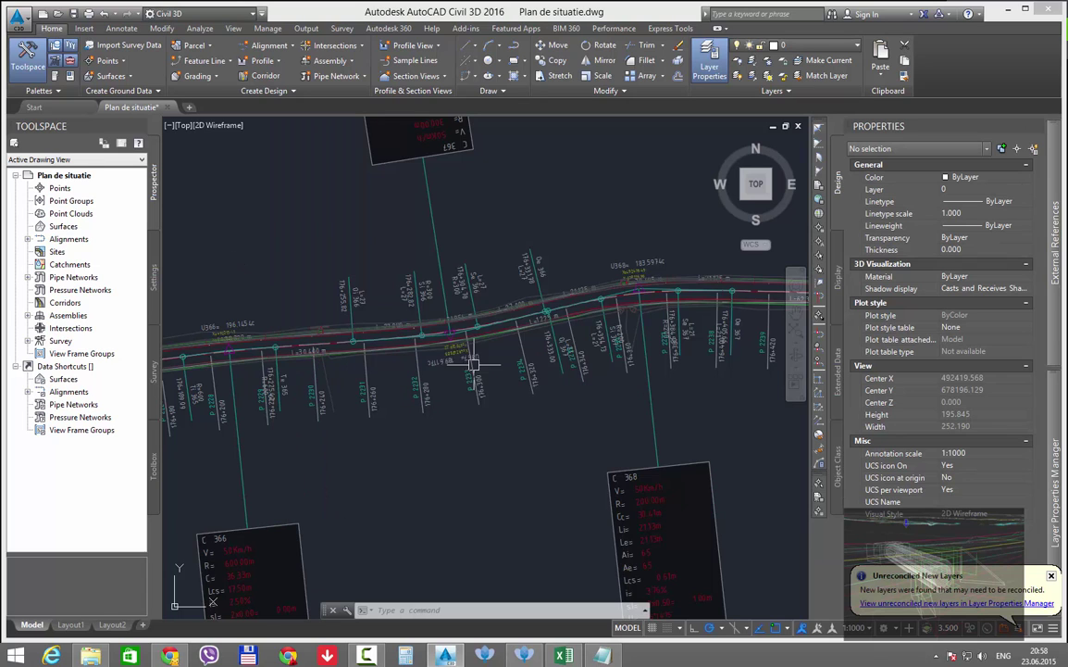
mouse_move(500, 424)
middle_mouse_down()
mouse_move(456, 427)
mouse_move(691, 460)
mouse_move(362, 434)
mouse_move(442, 465)
mouse_move(420, 429)
mouse_move(489, 468)
mouse_move(467, 414)
middle_mouse_up()
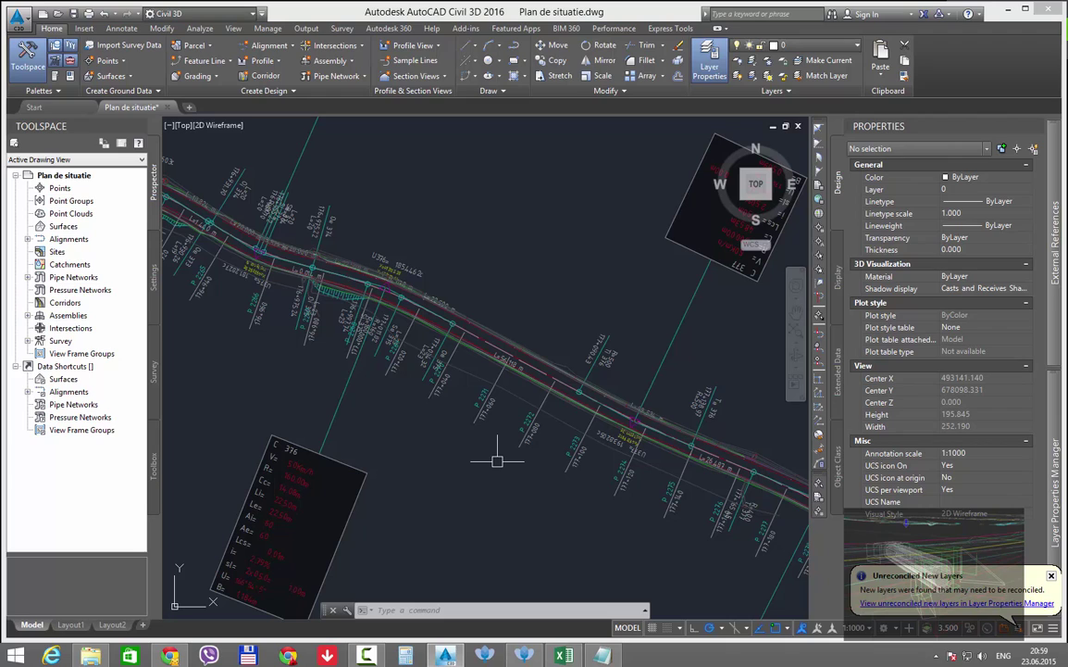
Quick-save Plan de situatie.dwg with Ctrl+S
key("ctrl+s")
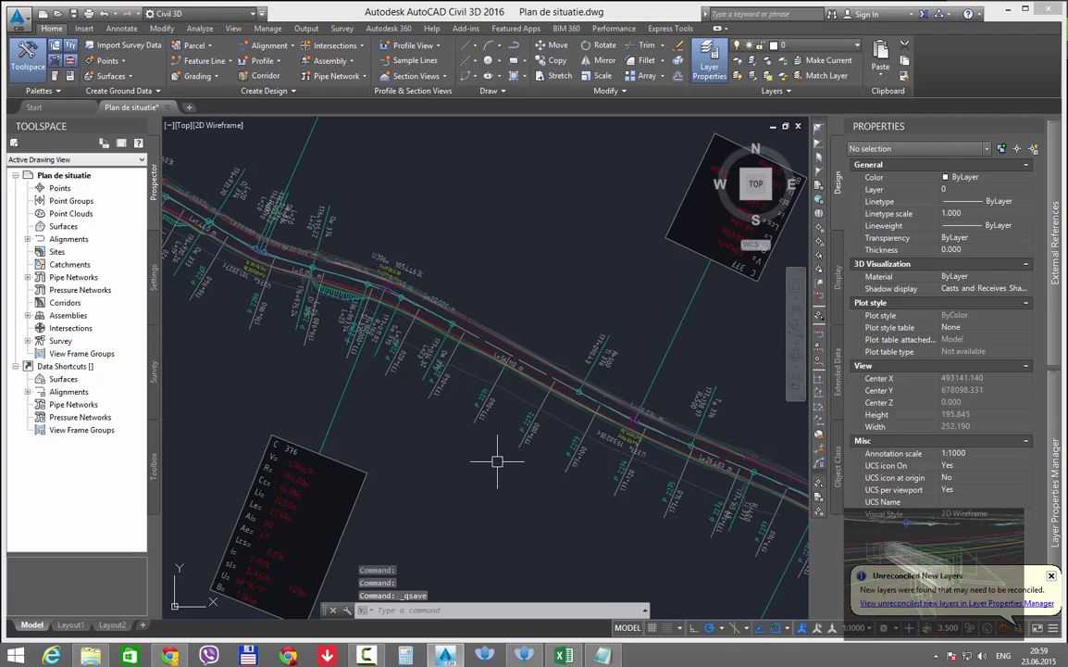